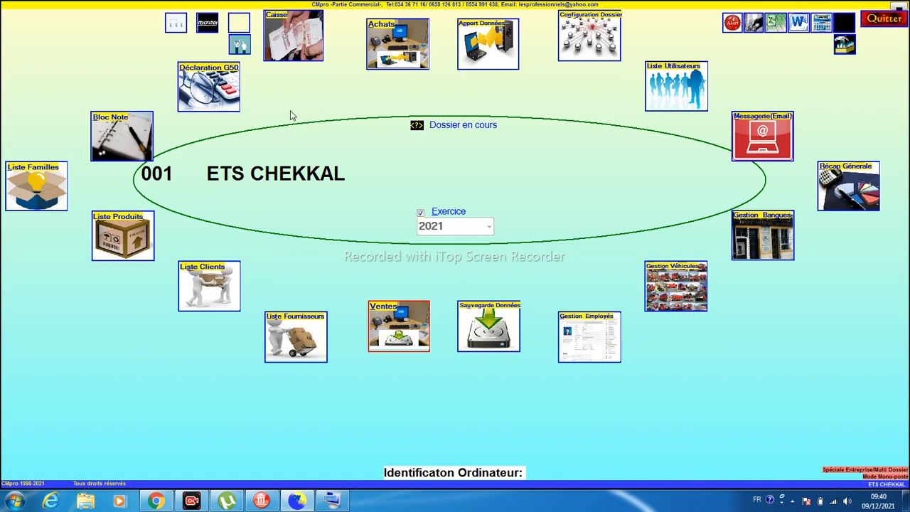
Check for existing credit purchase contracts and dismiss the notice
left_click(242, 47)
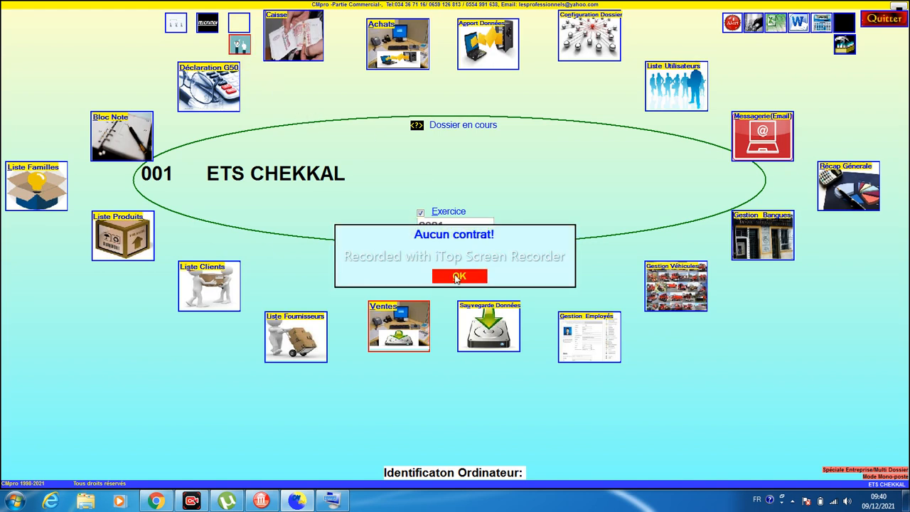
left_click(458, 276)
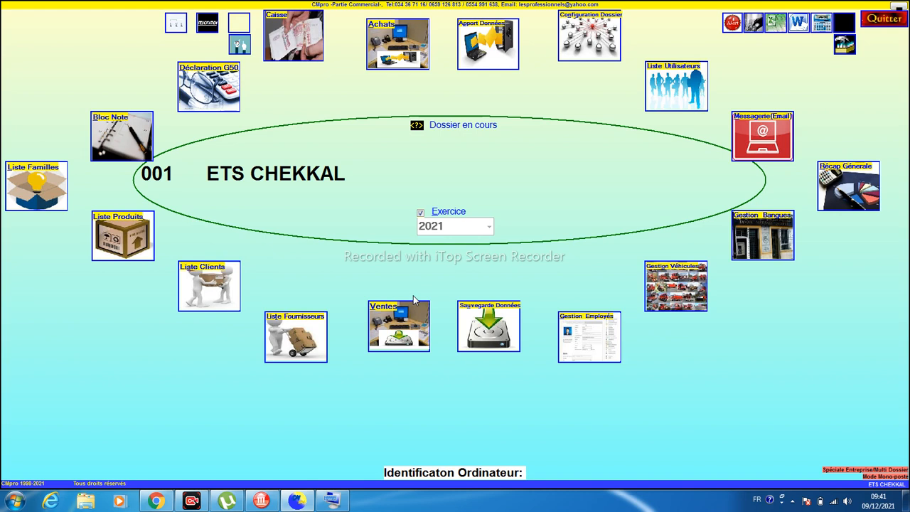
Open the merchandise sales module and start a new sales slip
left_click(398, 329)
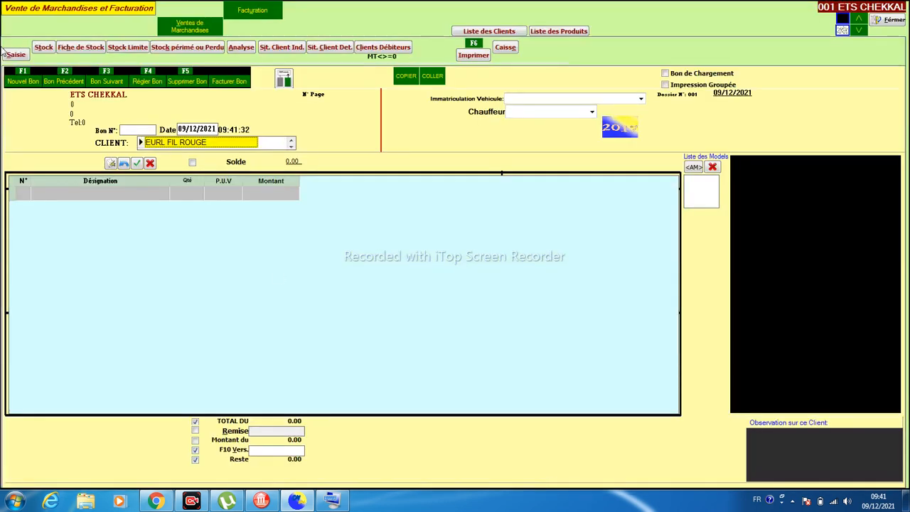
left_click(17, 81)
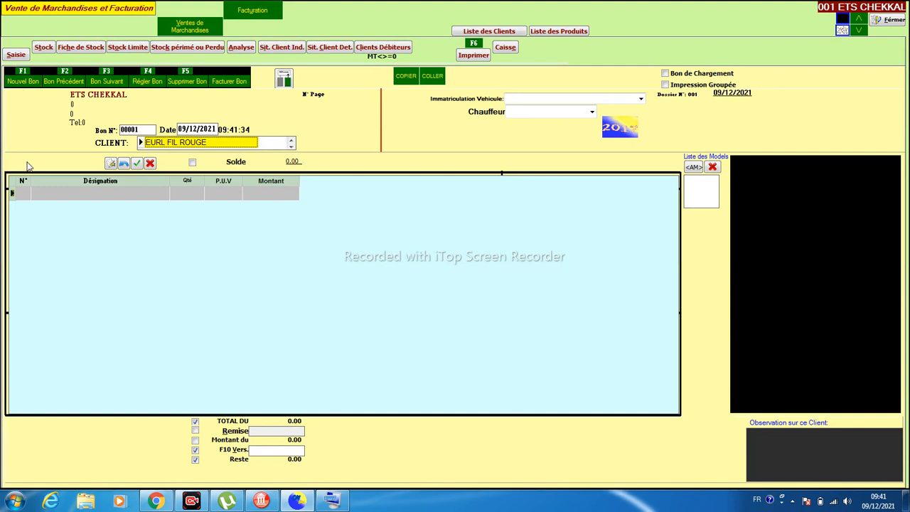
left_click(60, 203)
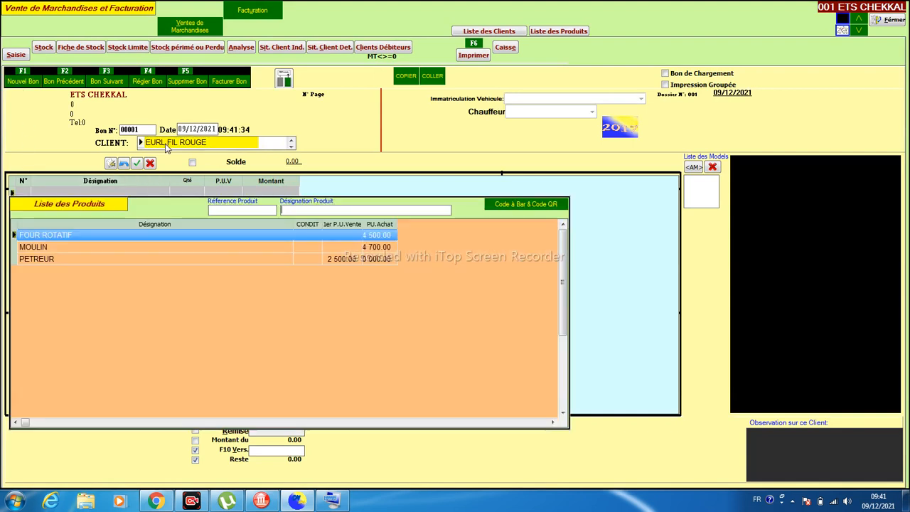
left_click(78, 248)
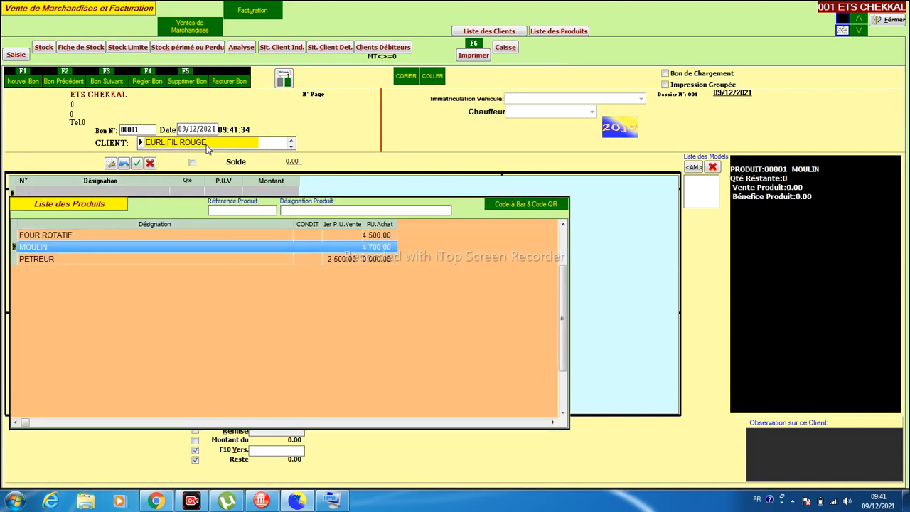
left_click(37, 82)
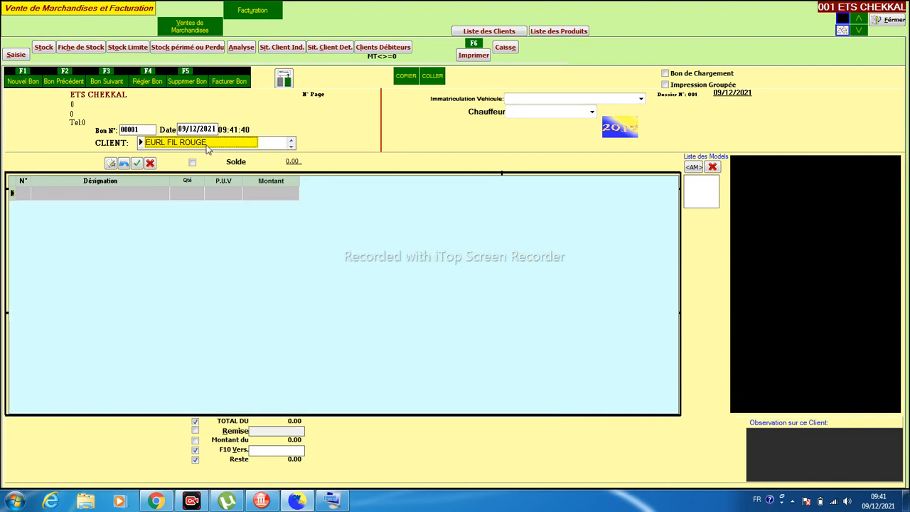
Open the client list and register a new client with only the client's name filled in
left_click(509, 33)
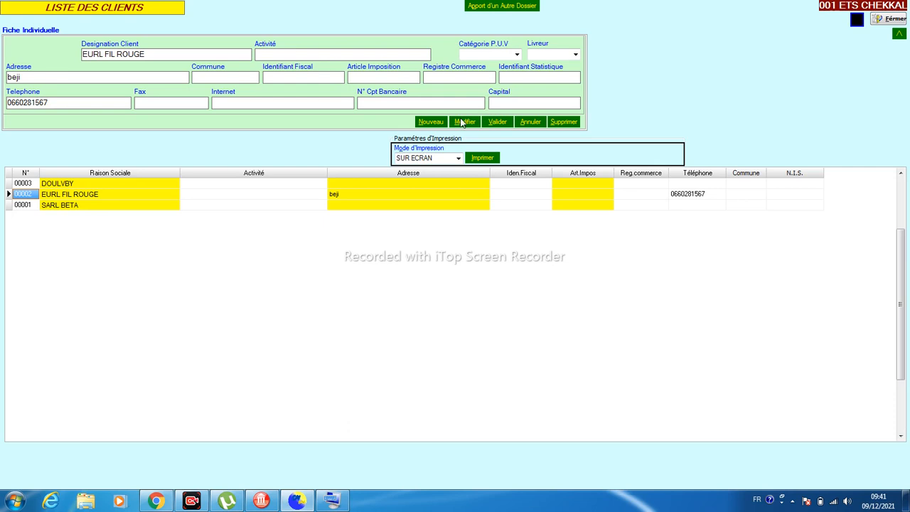
left_click(426, 122)
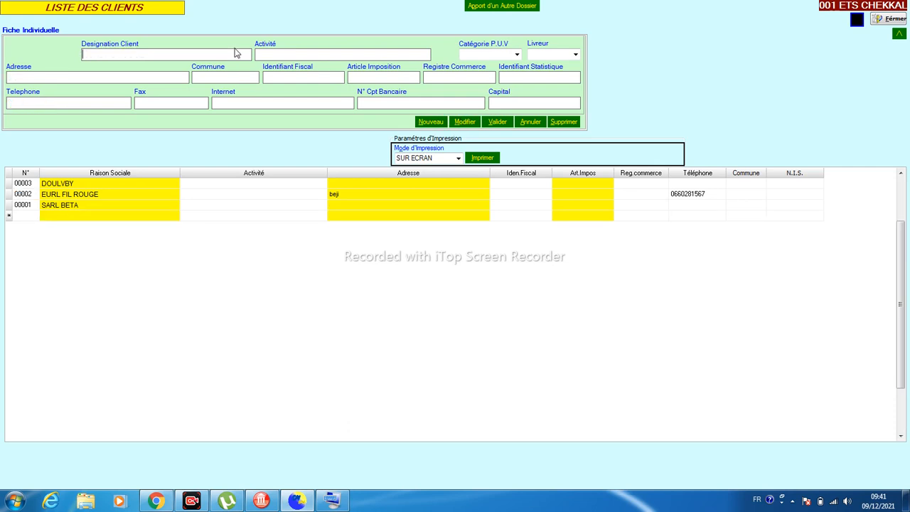
type("bilal")
left_click(496, 123)
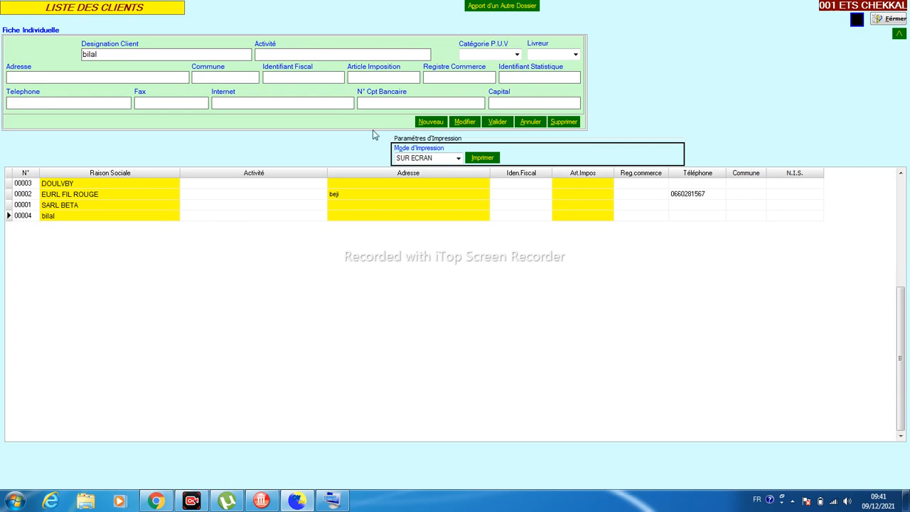
Register a second new client, again entering only the client's name
left_click(429, 123)
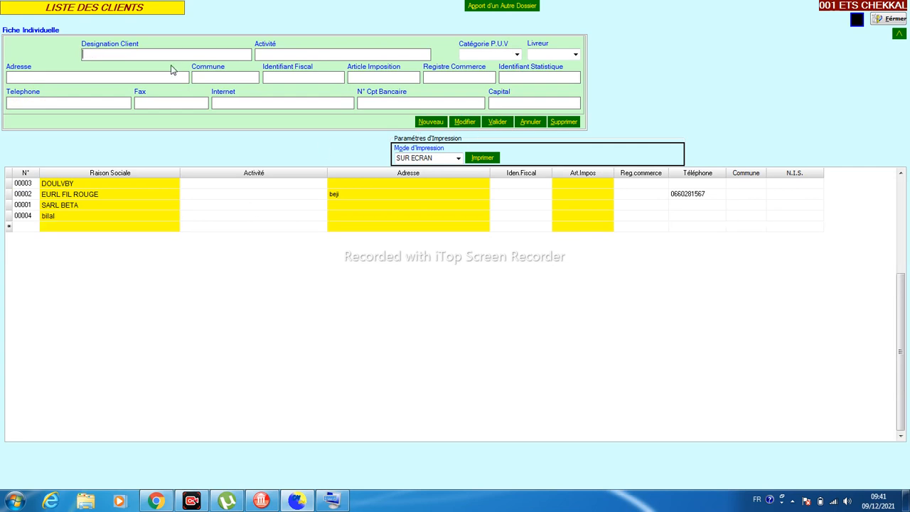
type("aissa")
left_click(497, 122)
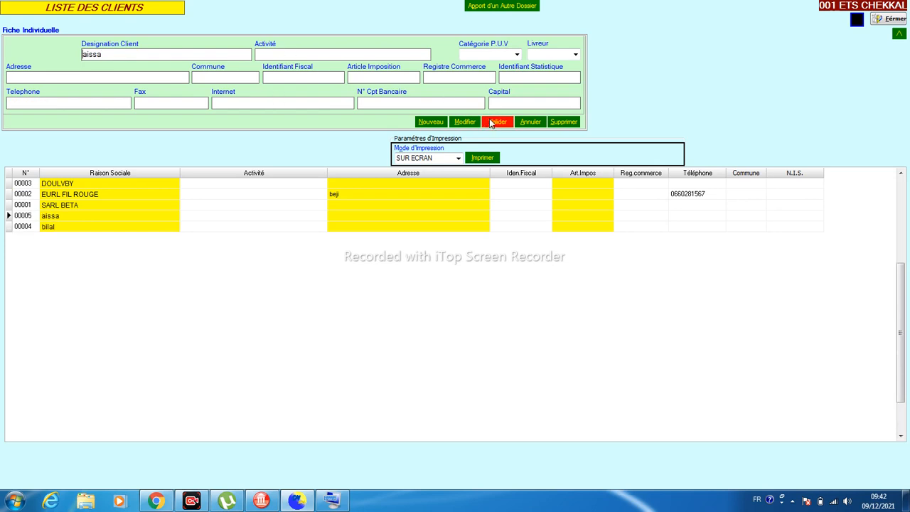
Review the records of the two newly added clients in the client list
left_click(46, 226)
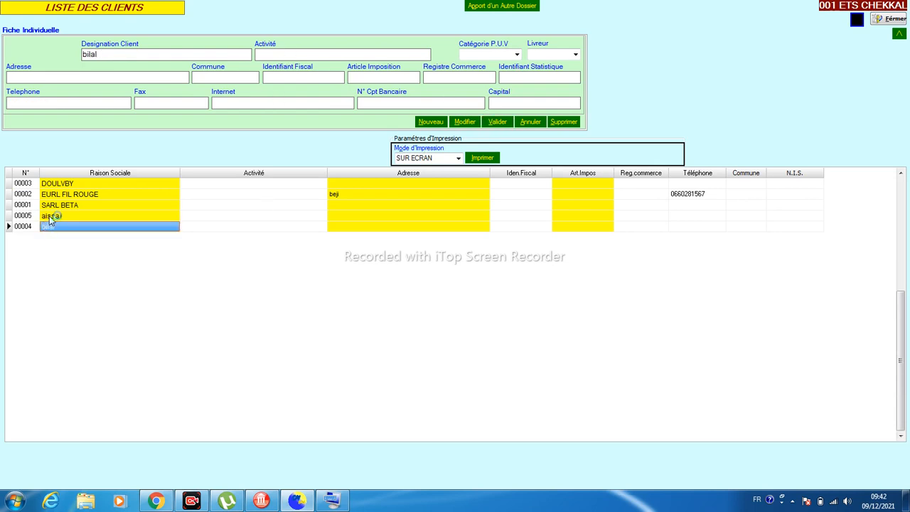
left_click(52, 216)
left_click(59, 227)
left_click(68, 217)
left_click(62, 227)
left_click(63, 217)
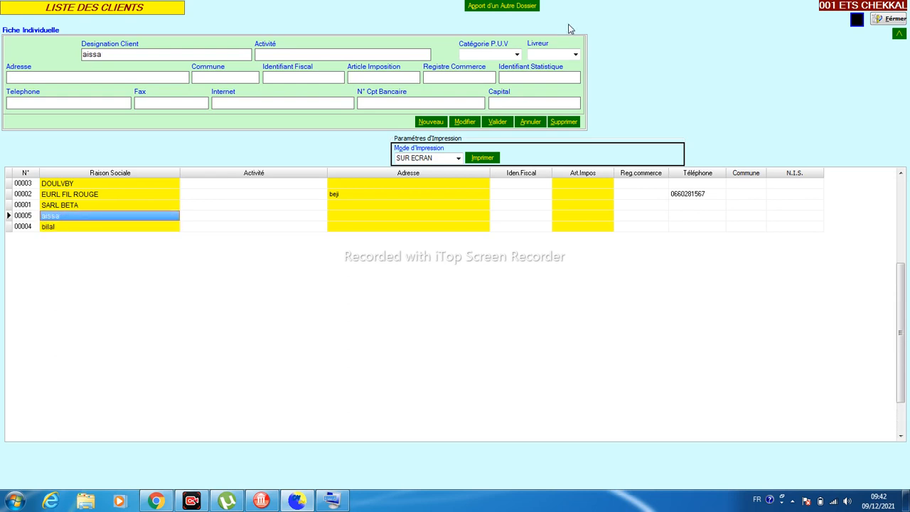
Return to the sales slip and choose client 00004, the first of the two new clients, as its client
left_click(879, 24)
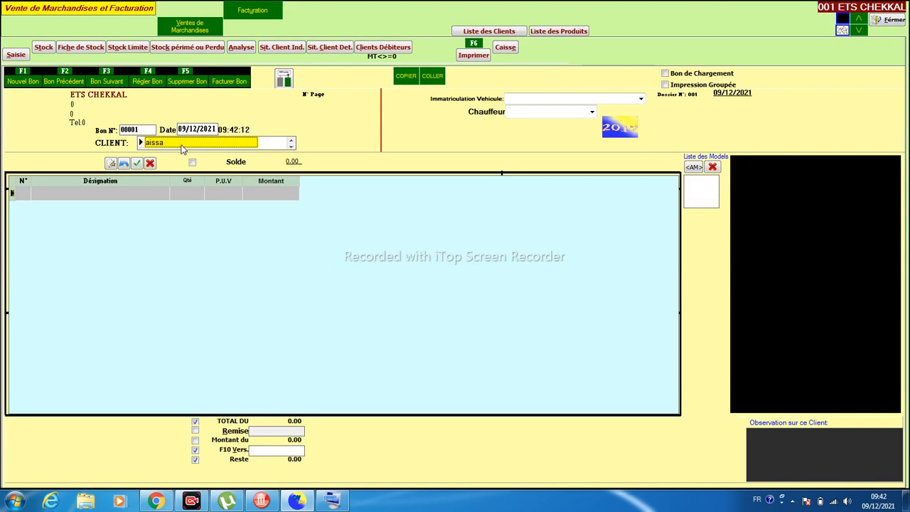
key("Down")
key("Up")
key("Down")
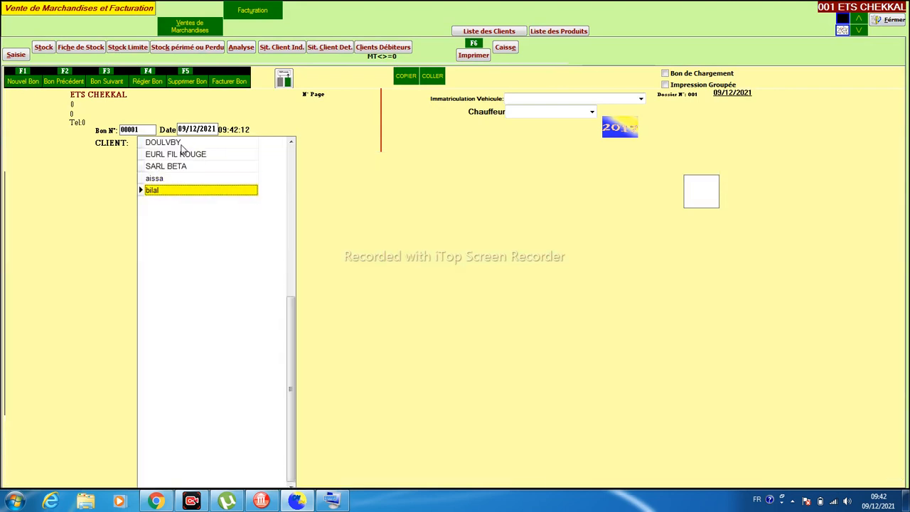
key("Return")
Pick the product MOULIN from the product list as the slip's first line
key("shift+Down")
key("shift+Up")
key("shift+Up")
key("shift+Down")
key("shift+Down")
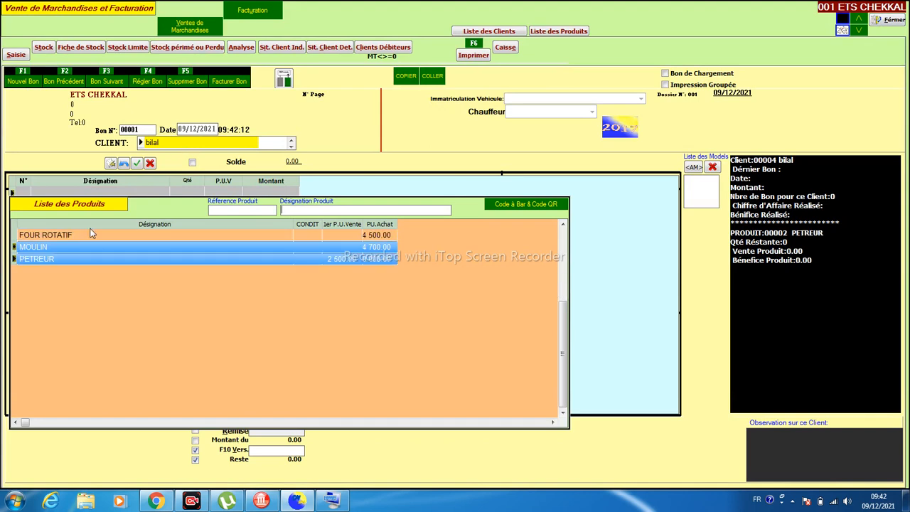
left_click(83, 234)
left_click(74, 258)
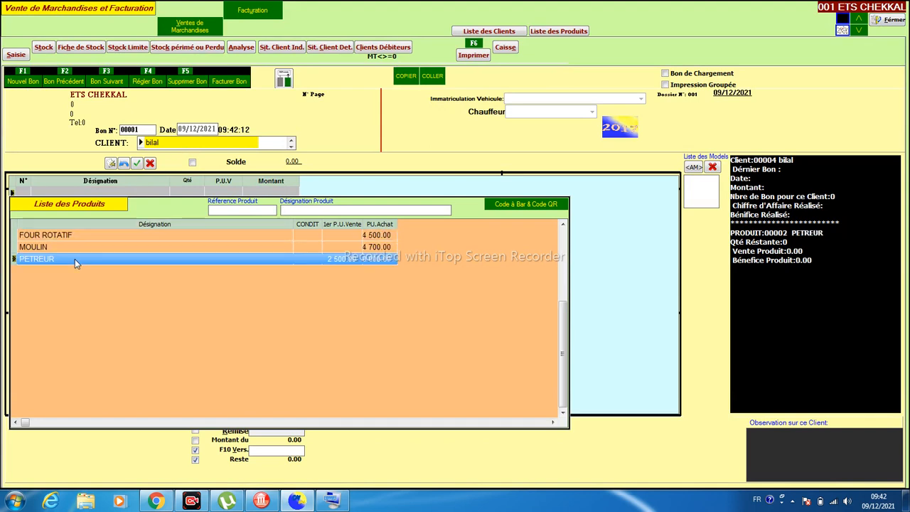
left_click(79, 249)
key("Return")
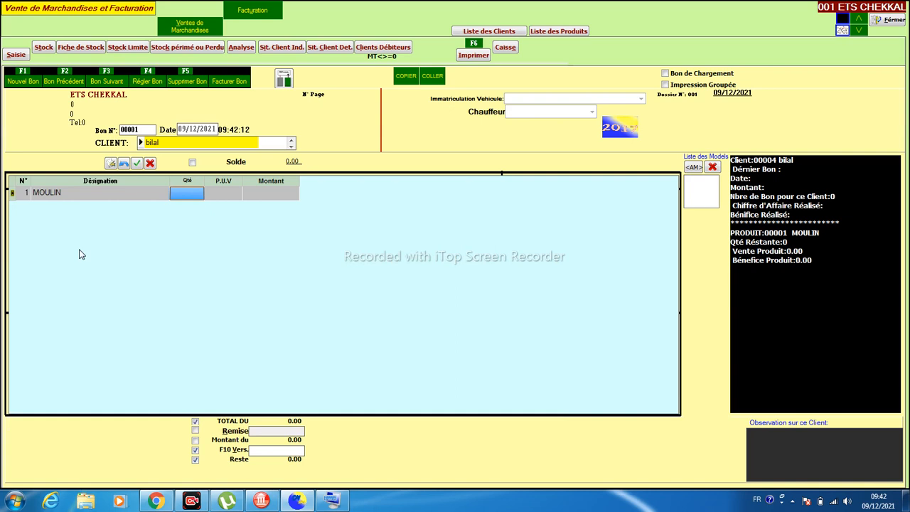
Set the MOULIN line to quantity 1 and unit sale price 25000, and validate the line
type("1")
key("Return")
type("25000")
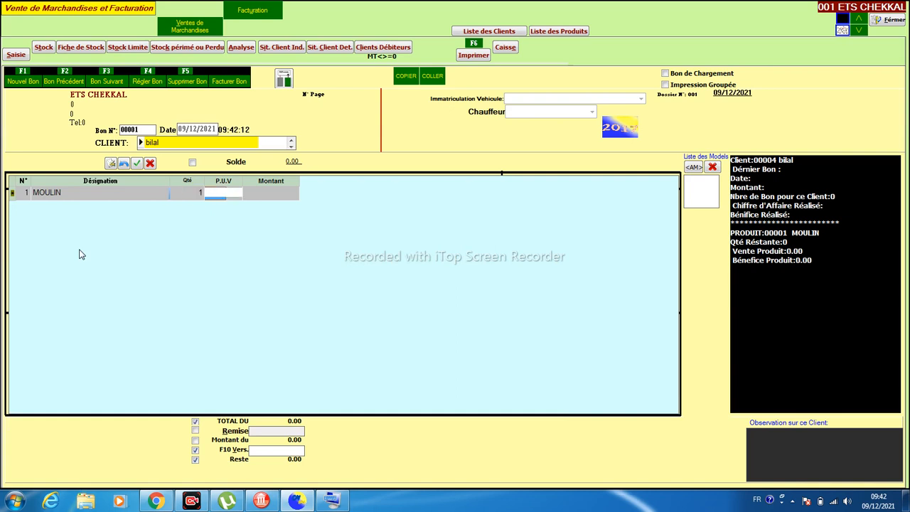
key("Return")
key("Return")
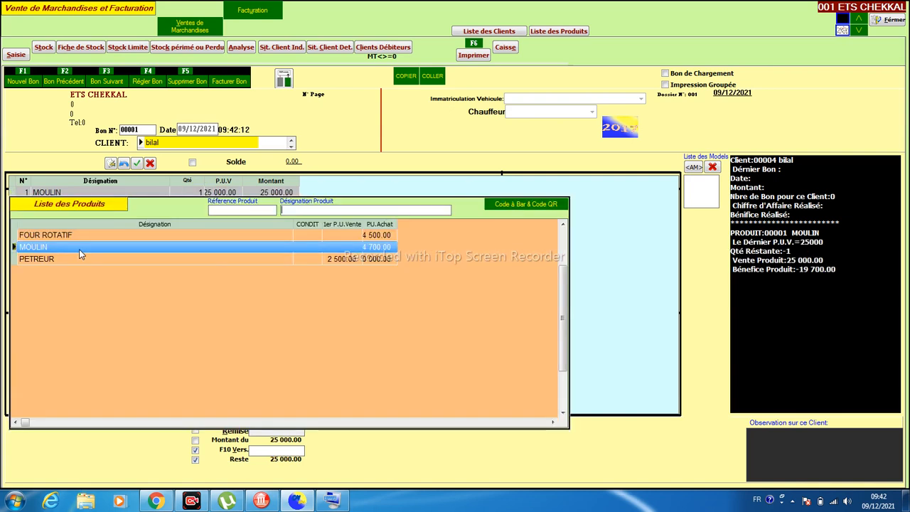
Add PETREUR as the second line with quantity 1 and unit sale price 47000, accepting the price below purchase cost
double_click(82, 255)
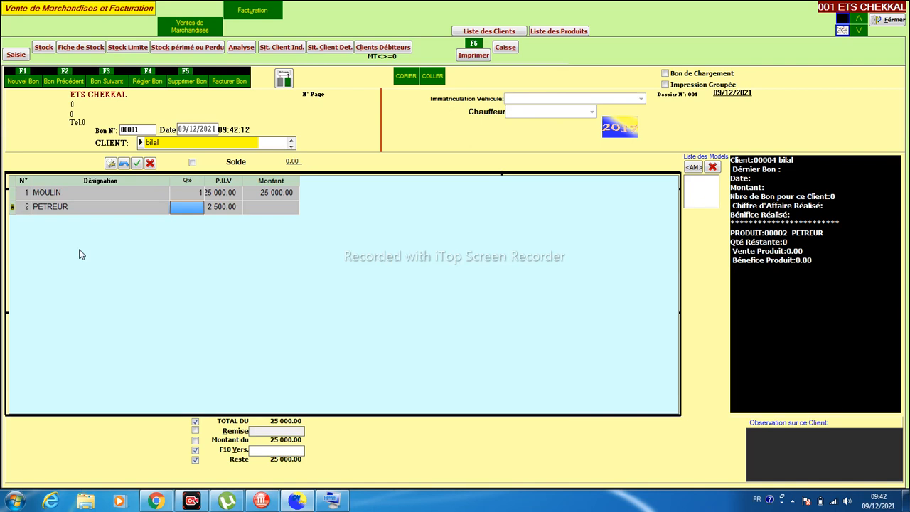
type("1")
key("Return")
type("47000")
key("Return")
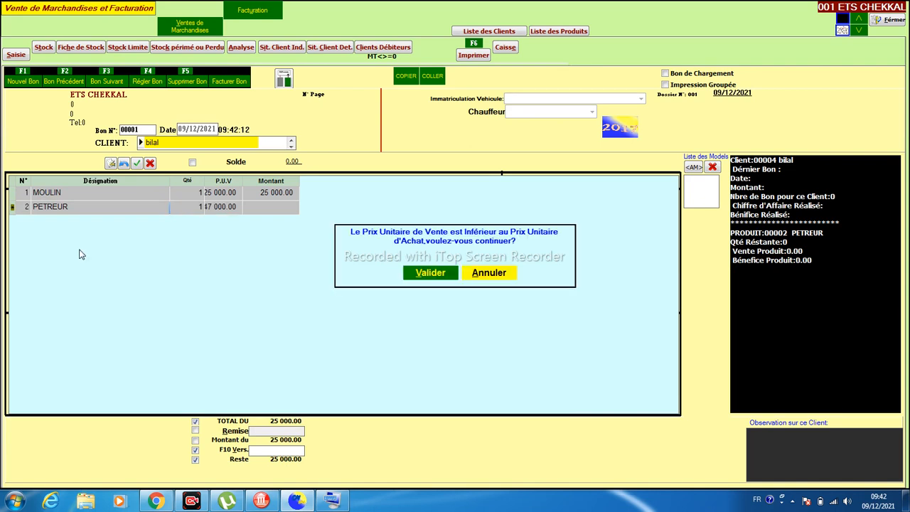
key("Return")
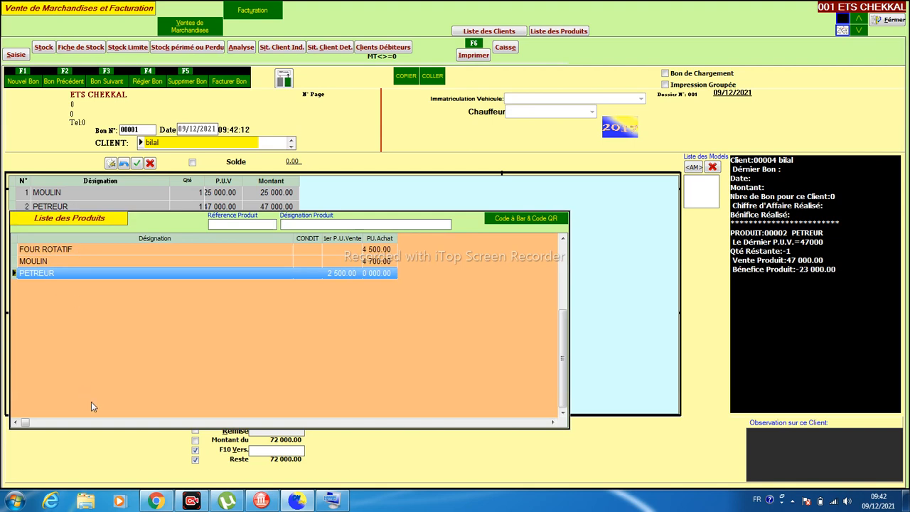
Enter a payment (Vers.) of 10000 on the sales slip
left_click(254, 450)
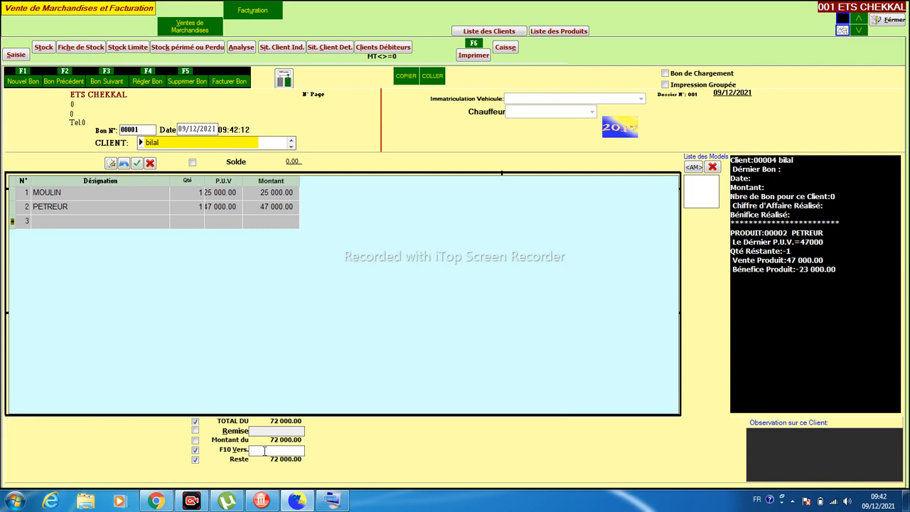
type("10000")
key("Return")
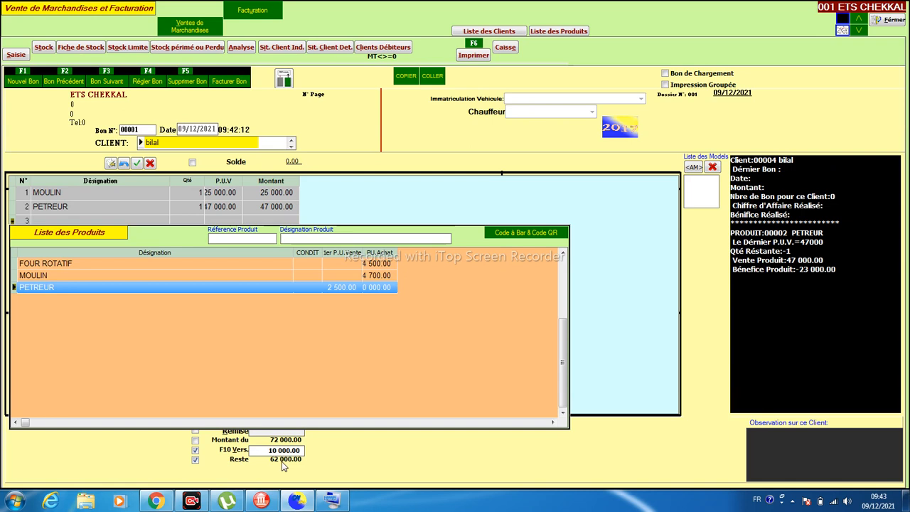
Open the credit purchase contract for this sale and set the number of instalments (Nbre Echéance) to 10
left_click(238, 463)
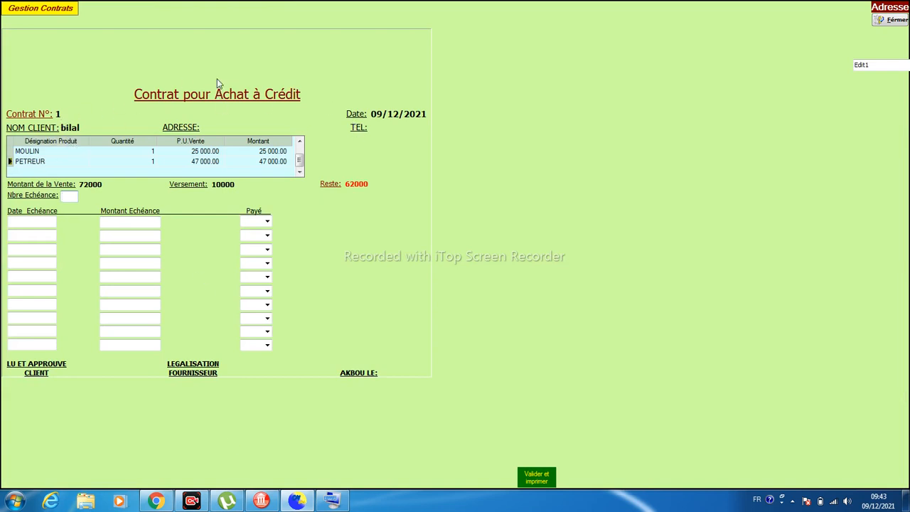
left_click(29, 153)
left_click(34, 163)
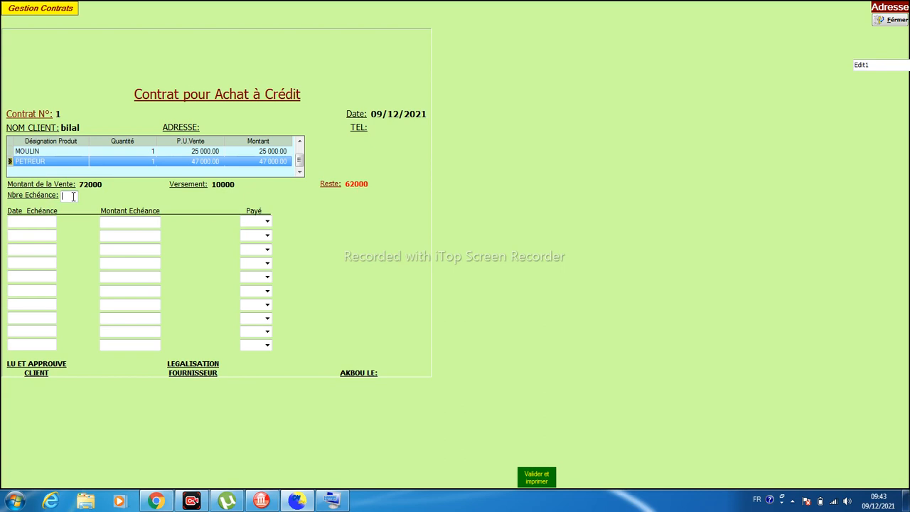
type("10")
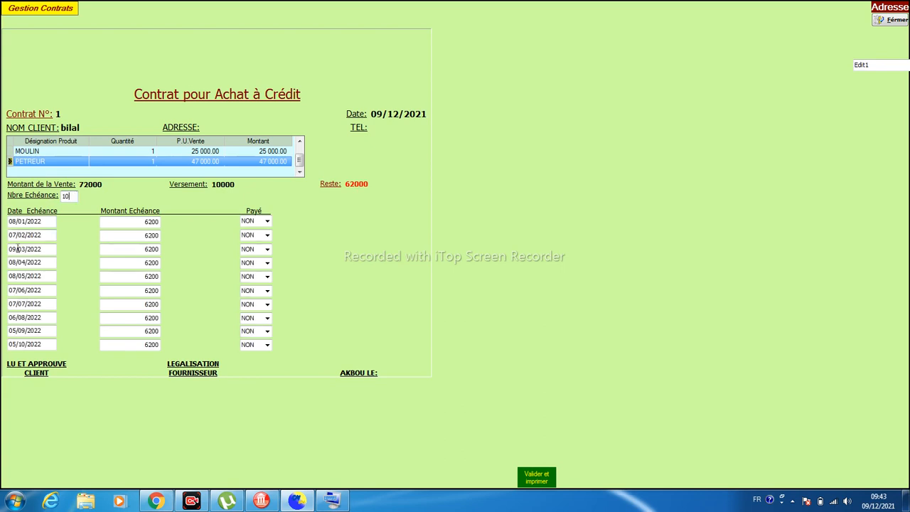
Try 5 and 3 as the number of instalments, and set it back to 10
left_click_drag(69, 197, 2, 210)
type("5")
left_click_drag(71, 194, 5, 228)
type("3")
left_click_drag(71, 196, 2, 235)
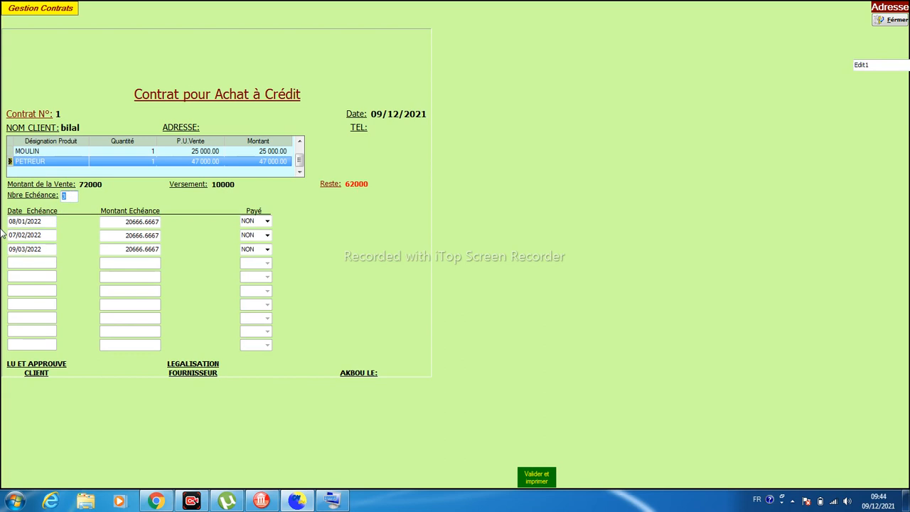
type("10")
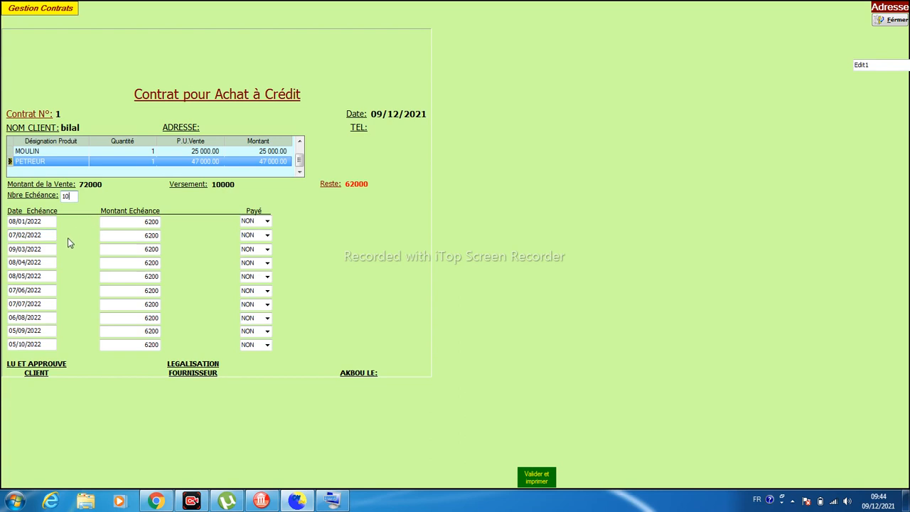
Change the second instalment's due date to 08/02/2022, using the on-screen keyboard
left_click_drag(15, 235, 7, 240)
type("0")
left_click(332, 500)
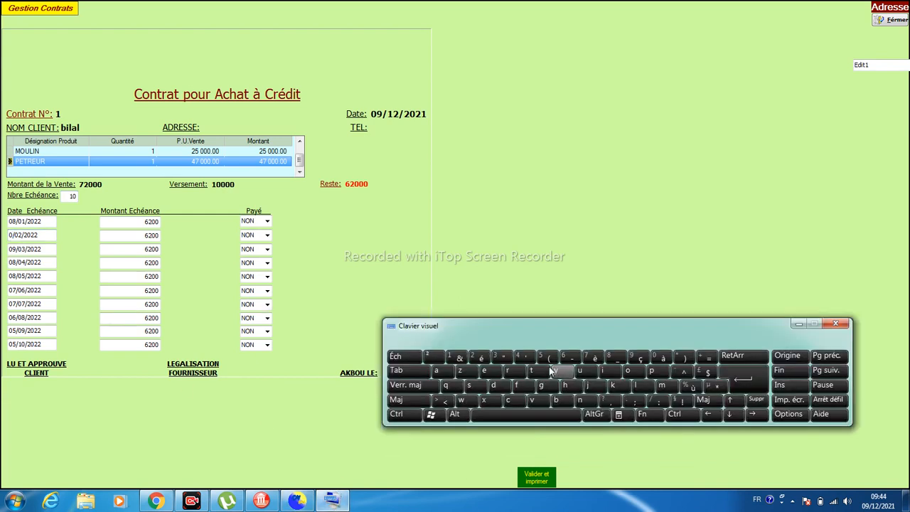
left_click(406, 385)
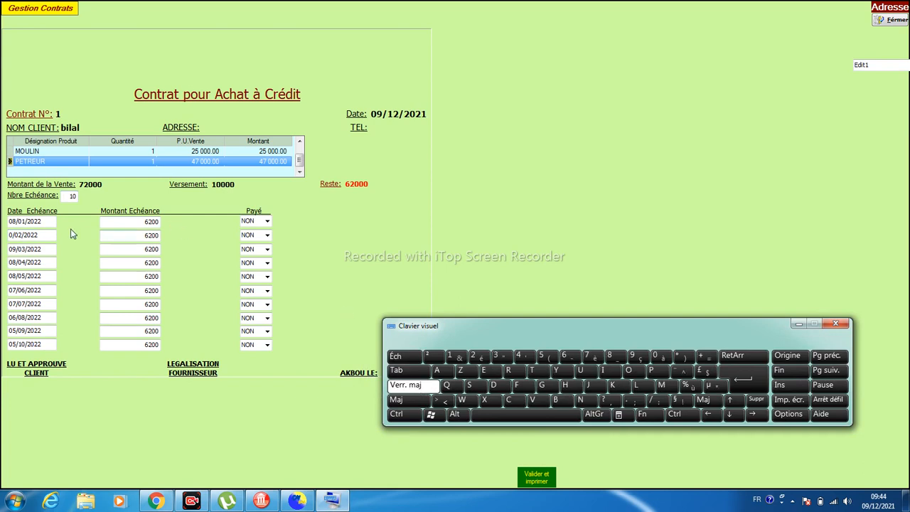
left_click(12, 235)
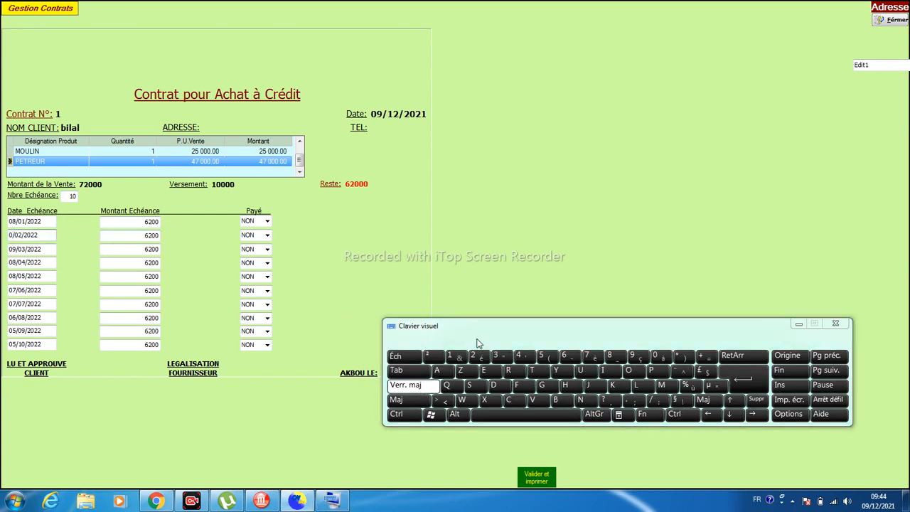
left_click(609, 356)
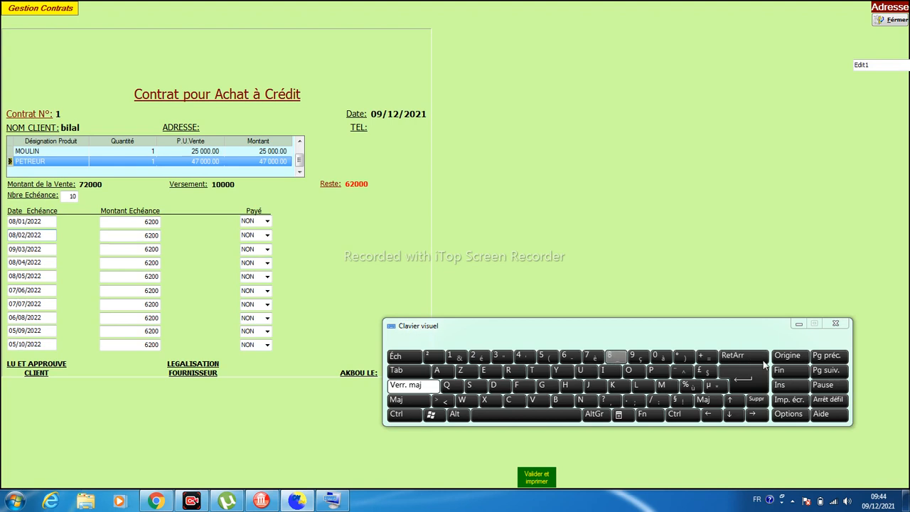
Hide the on-screen keyboard and mark the first instalment, due 08/01/2022, as paid (OUI)
left_click(797, 325)
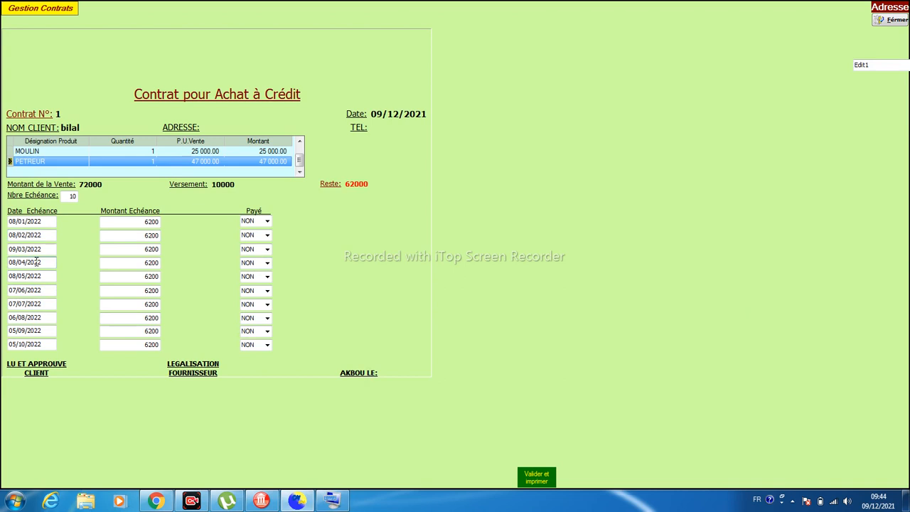
left_click(267, 221)
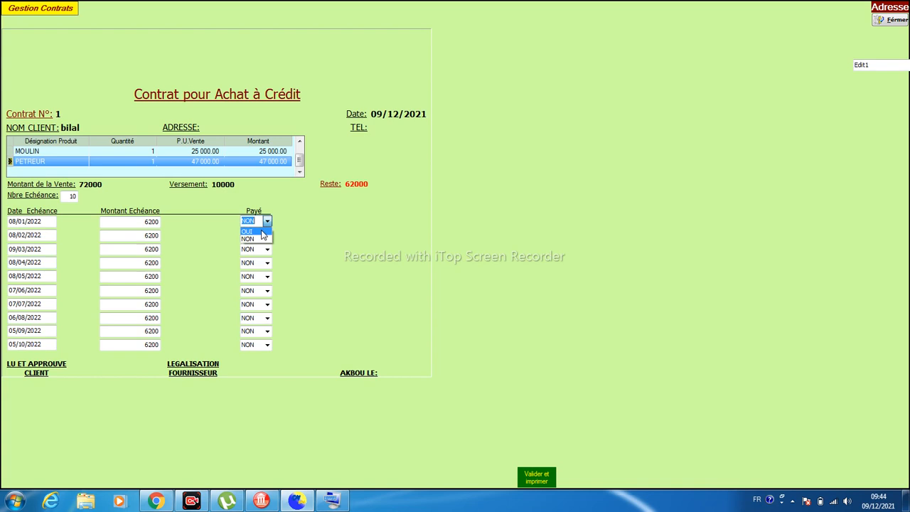
left_click(262, 231)
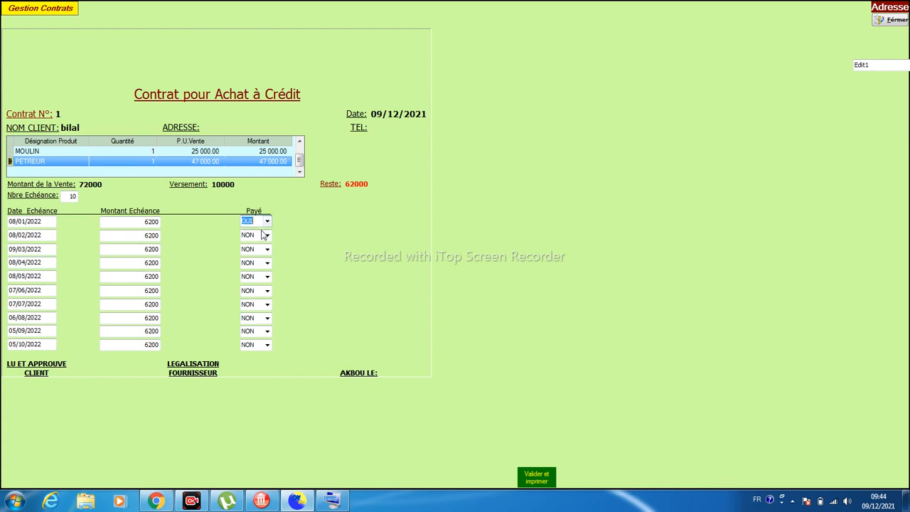
Validate the contract and preview its printout, and return to the main screen
left_click(534, 479)
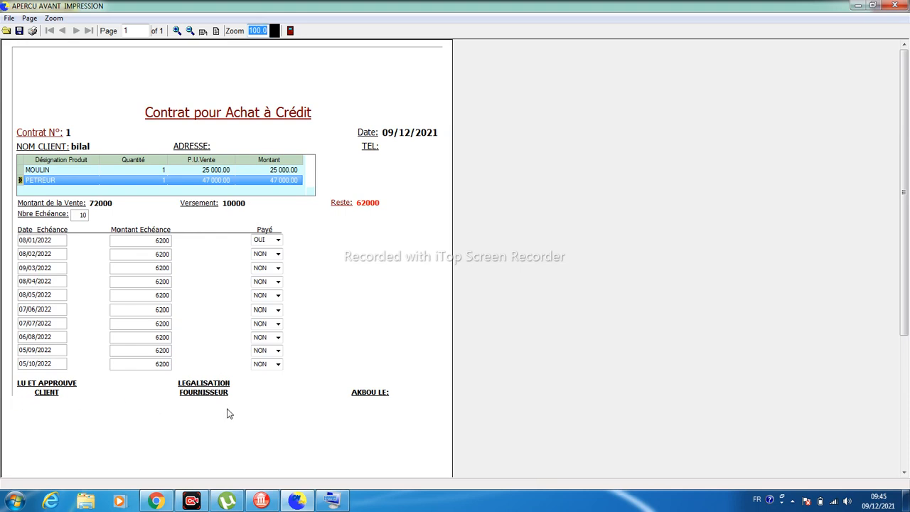
left_click(893, 5)
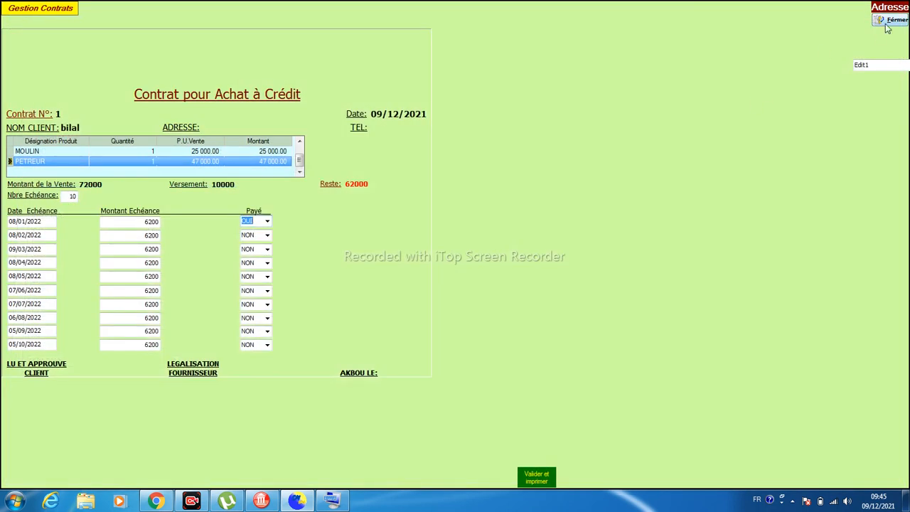
left_click(886, 26)
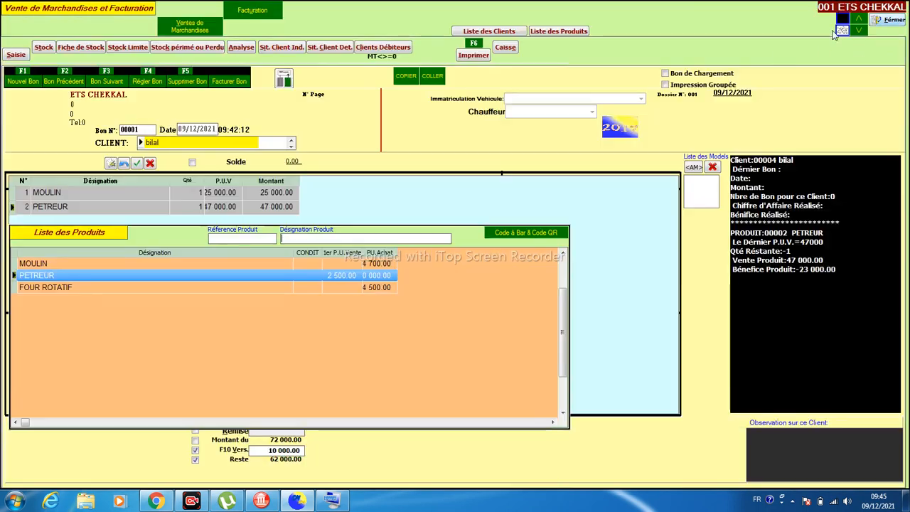
left_click(897, 20)
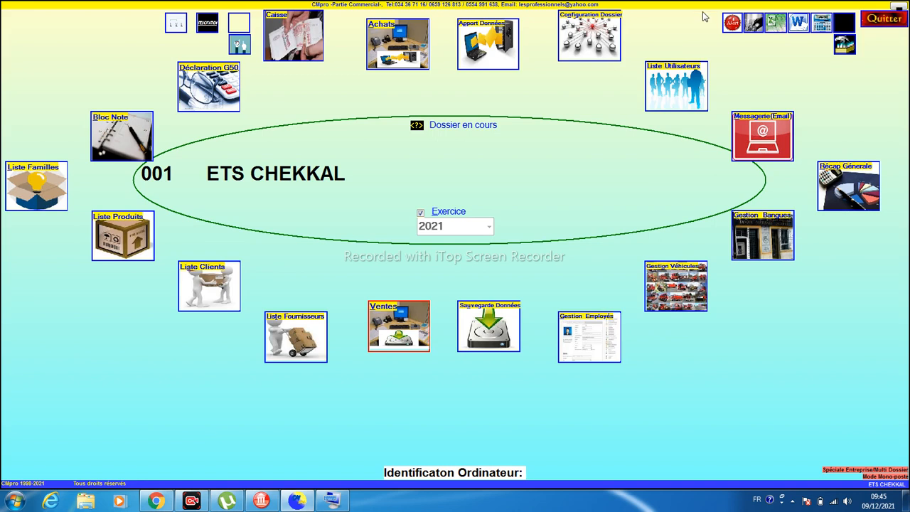
Check the product alerts for the current date and view the saved credit purchase contract
left_click(732, 27)
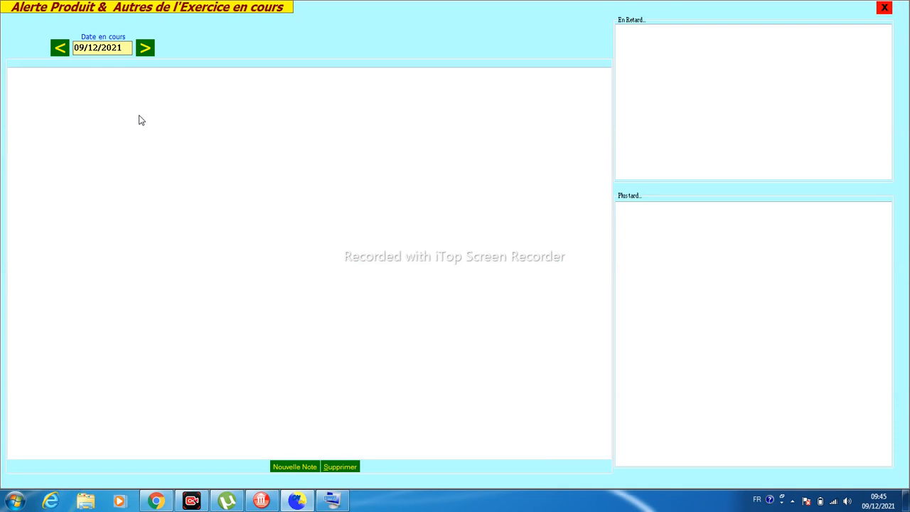
left_click(885, 9)
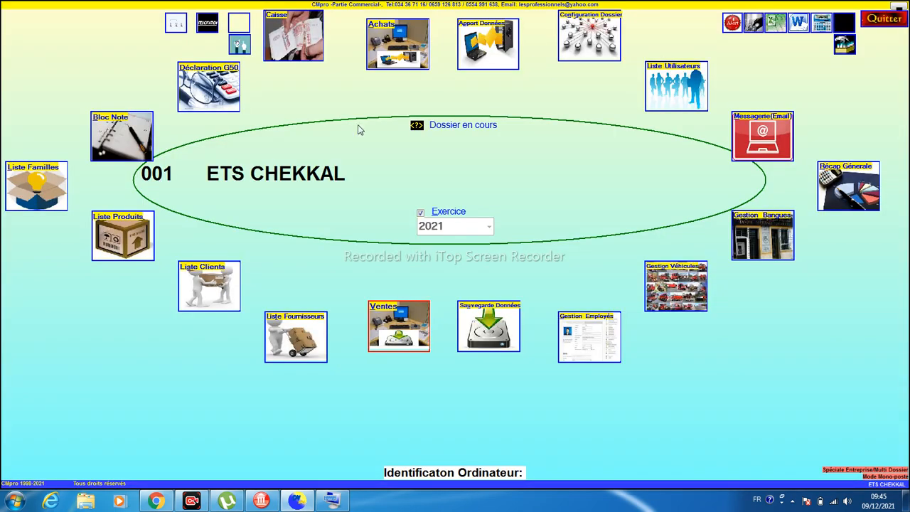
left_click(241, 51)
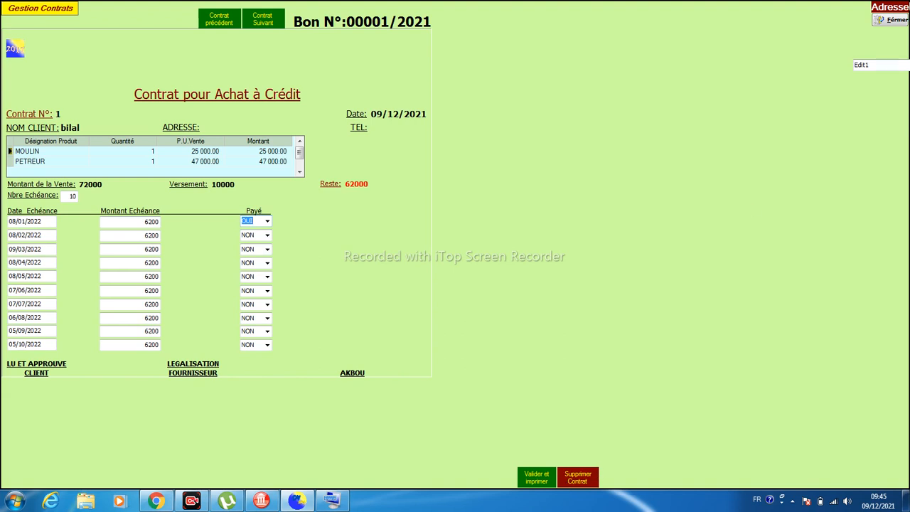
left_click(893, 21)
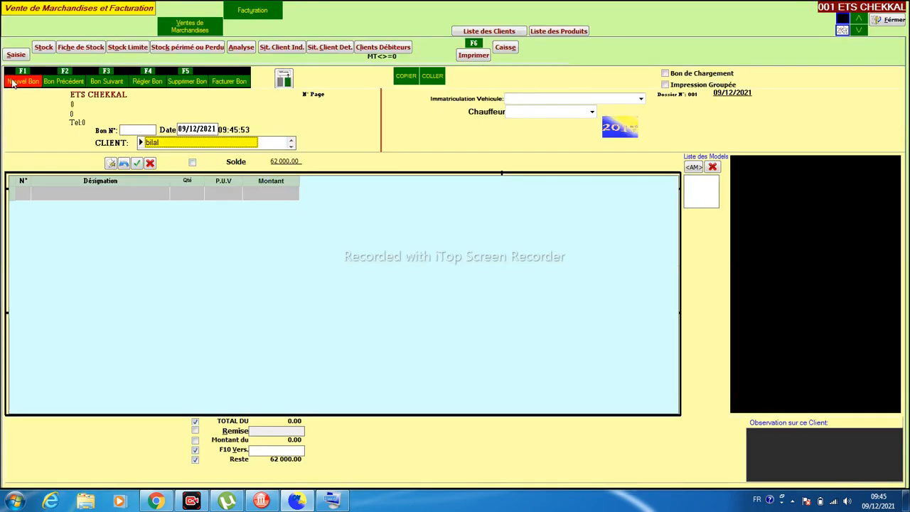
Start a new sales slip for a different client
left_click(12, 82)
key("alt+Down")
key("Up")
key("Return")
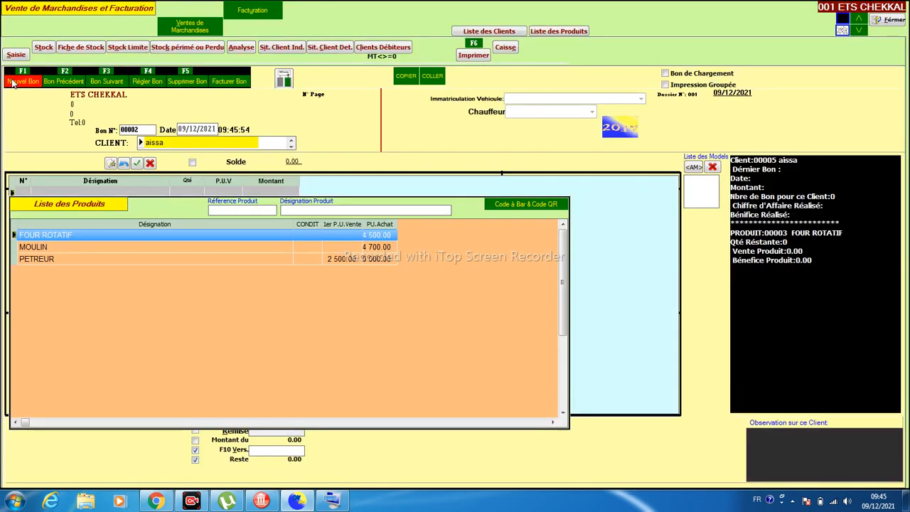
Add FOUR ROTATIF to the new slip with a quantity of 1 and a unit price of 70000
key("Return")
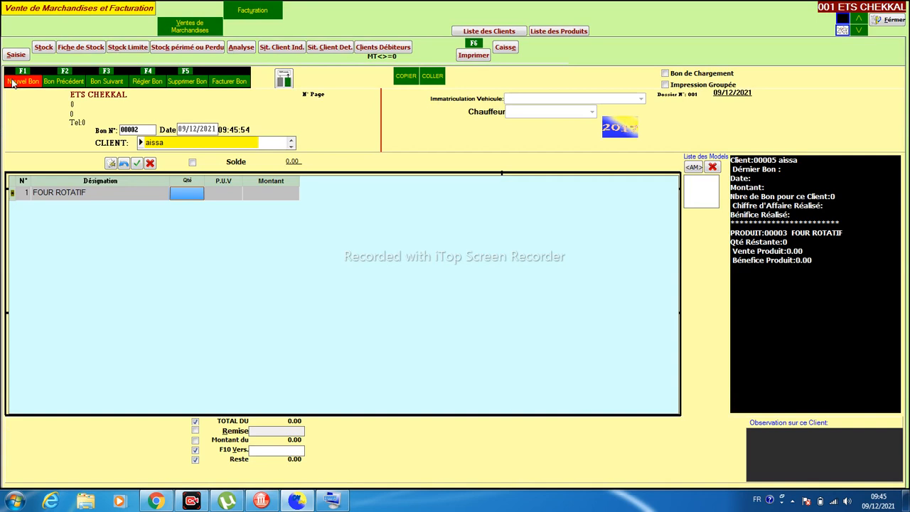
type("70000")
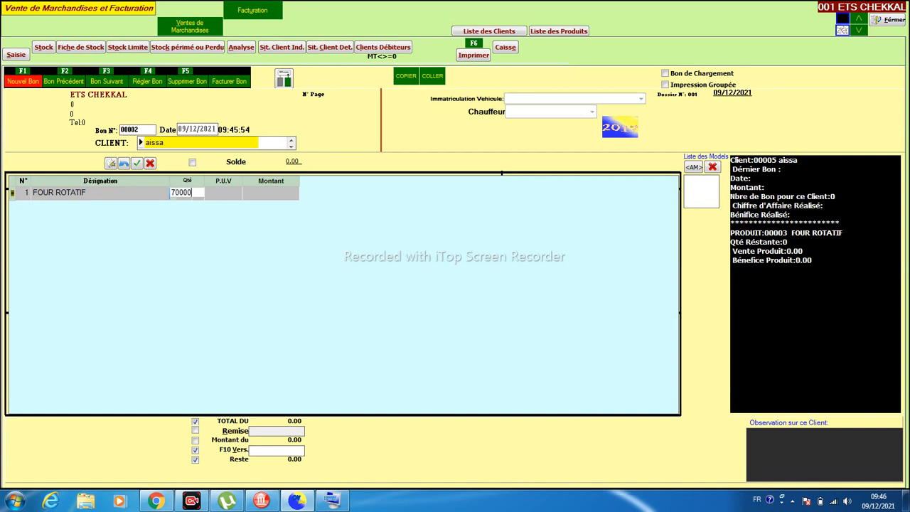
key("Return")
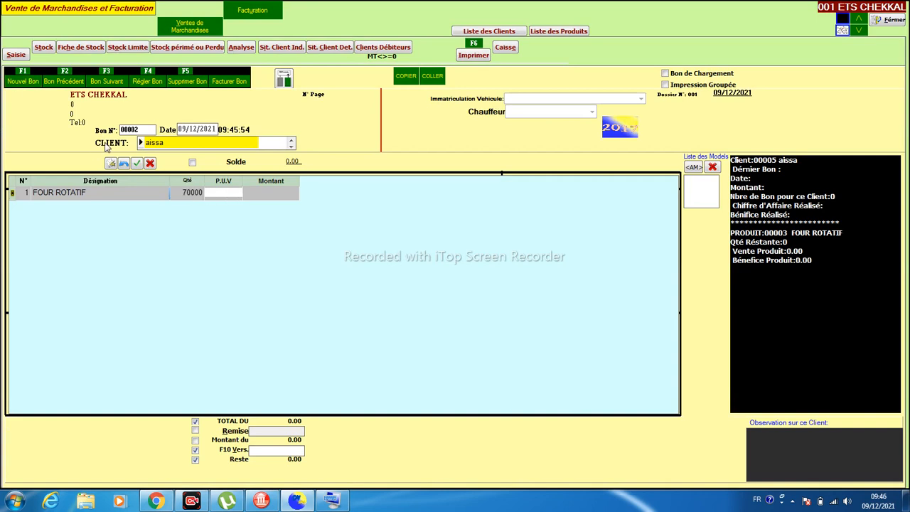
left_click(183, 199)
type("1")
key("Return")
type("70000")
key("Return")
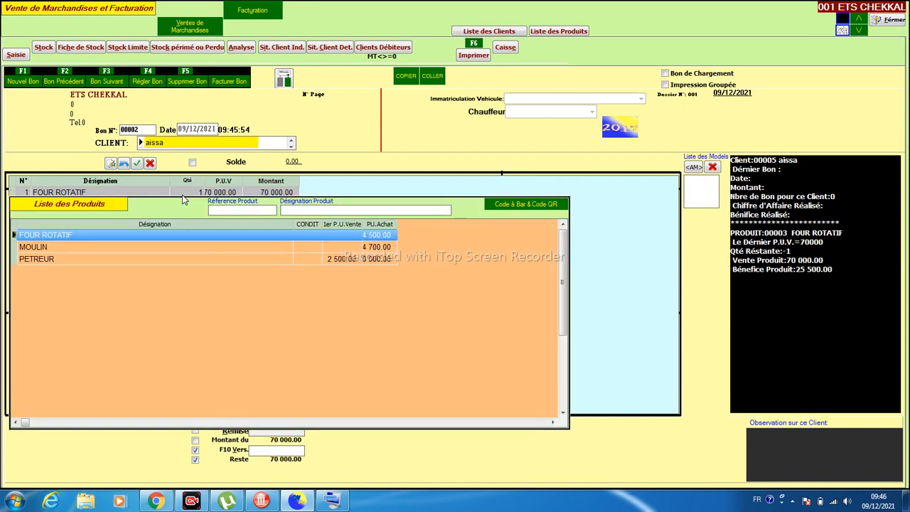
Create the credit purchase contract for this slip with 5 instalments, and validate it with a print preview
left_click(242, 463)
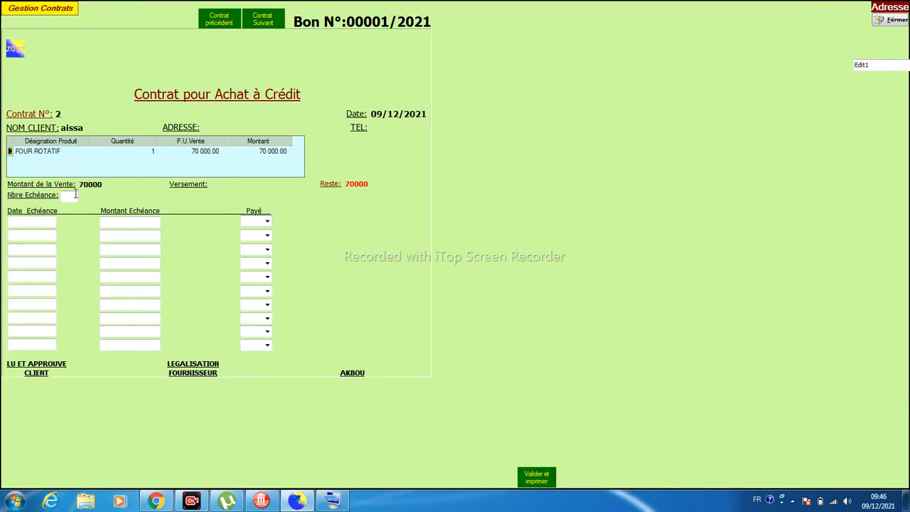
type("5")
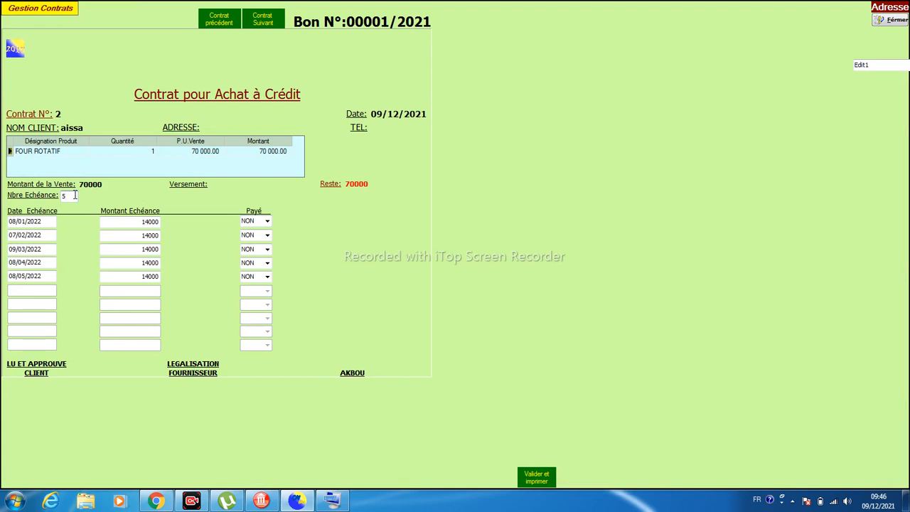
left_click(538, 479)
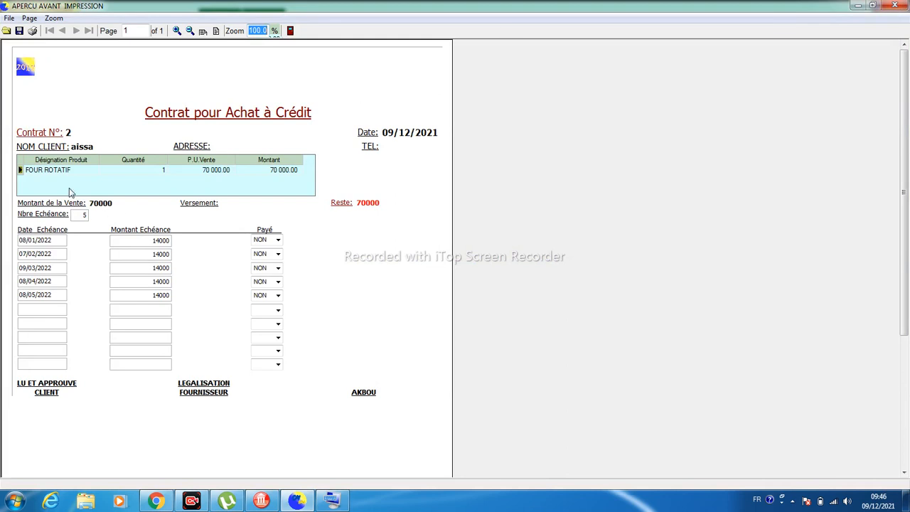
left_click(894, 7)
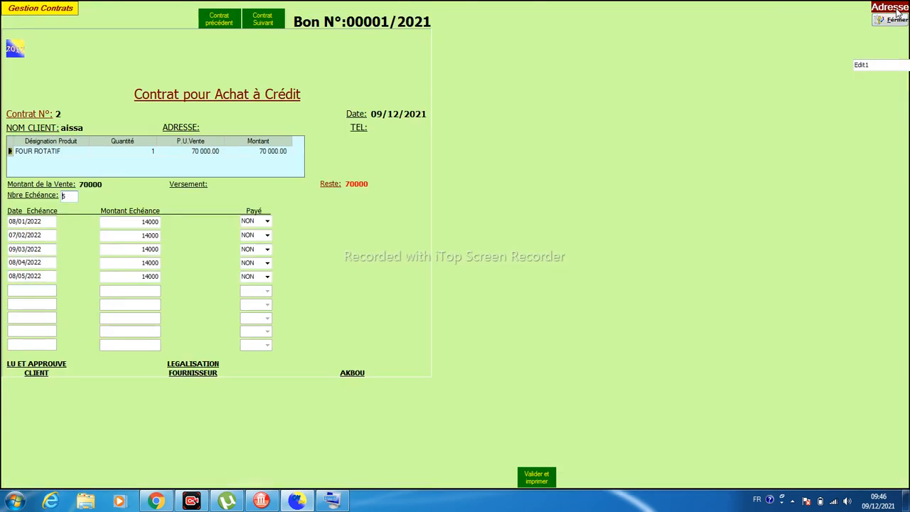
left_click(890, 9)
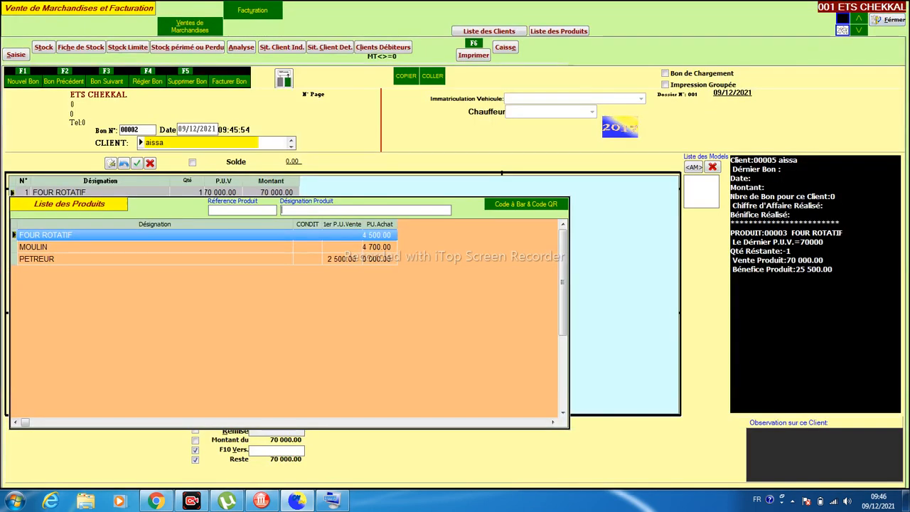
left_click(893, 22)
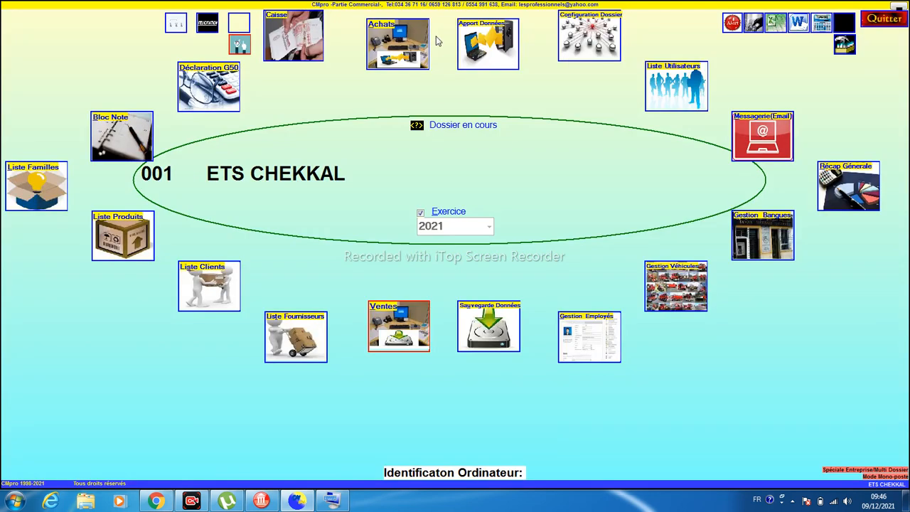
Review both saved credit purchase contracts in contract management, and check the product alerts for the current date
left_click(238, 51)
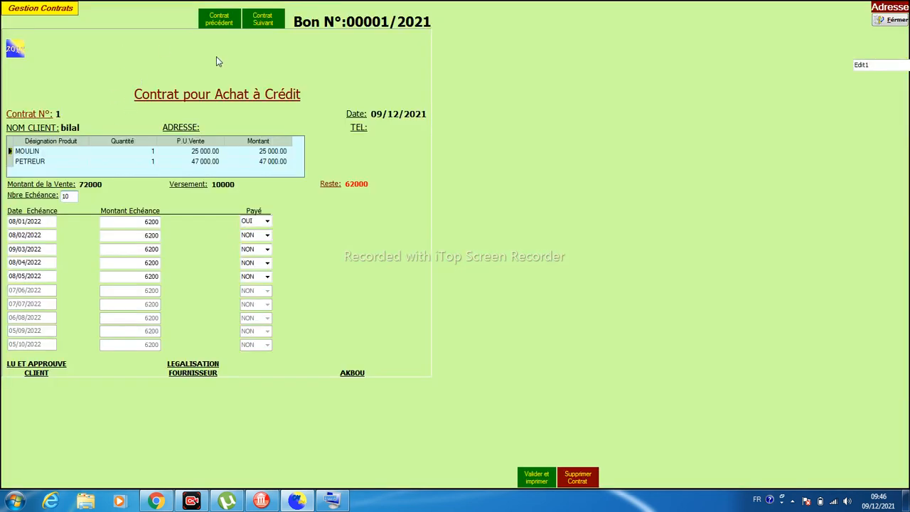
left_click(262, 19)
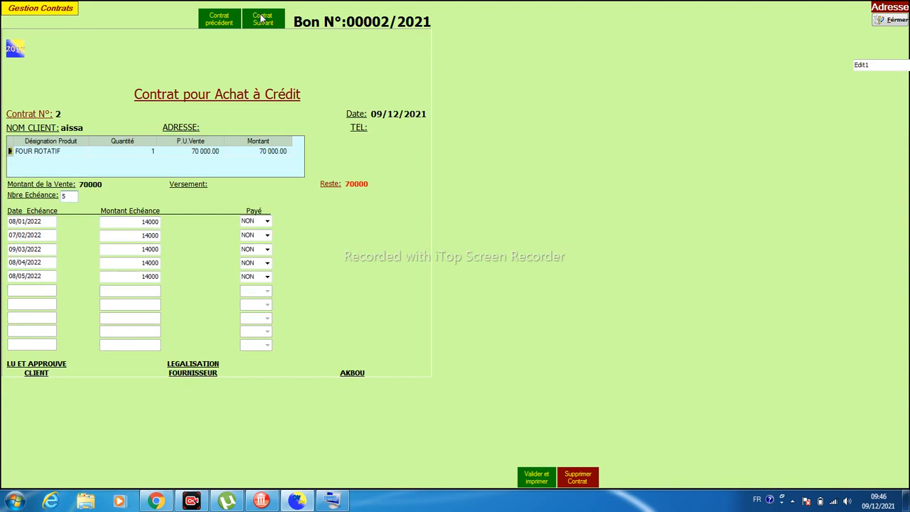
left_click(223, 20)
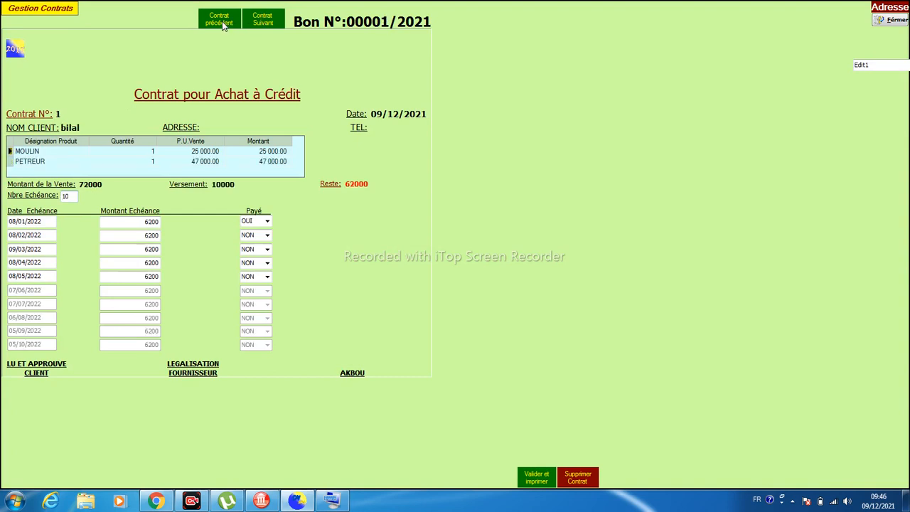
left_click(272, 23)
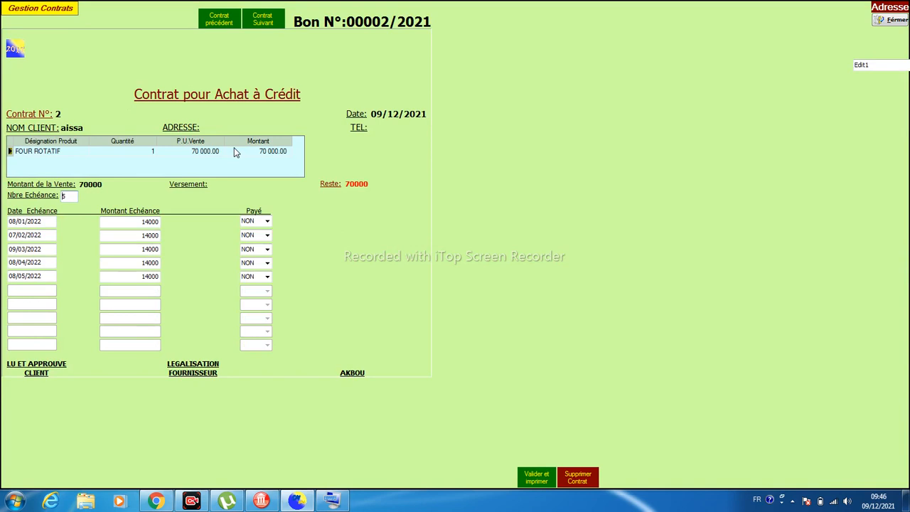
left_click(13, 234)
left_click(887, 23)
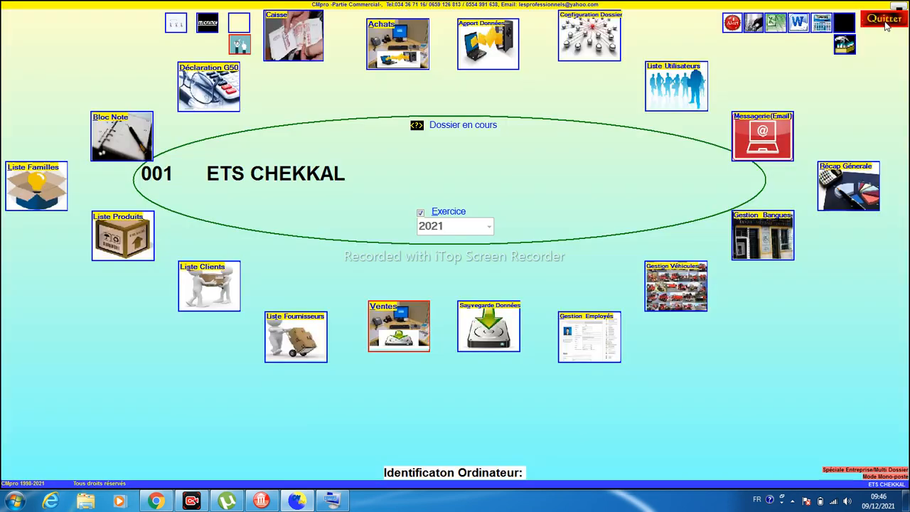
left_click(733, 30)
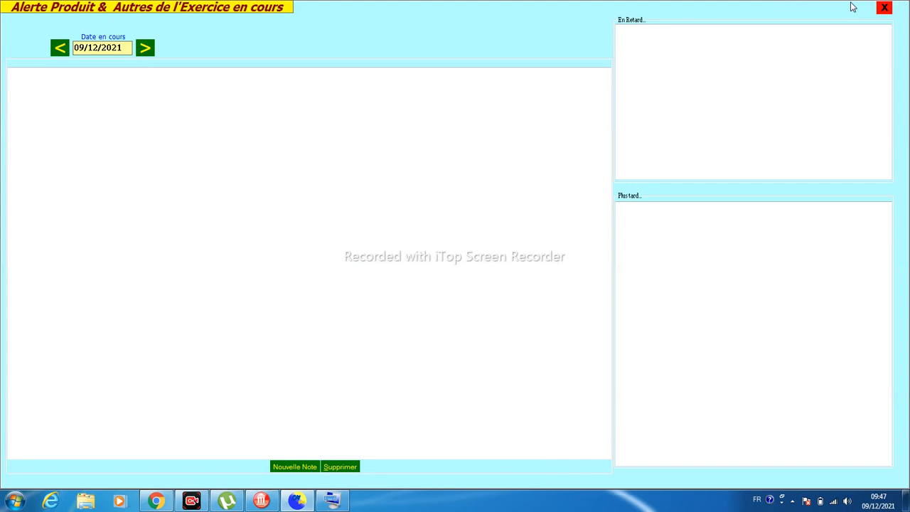
left_click(885, 8)
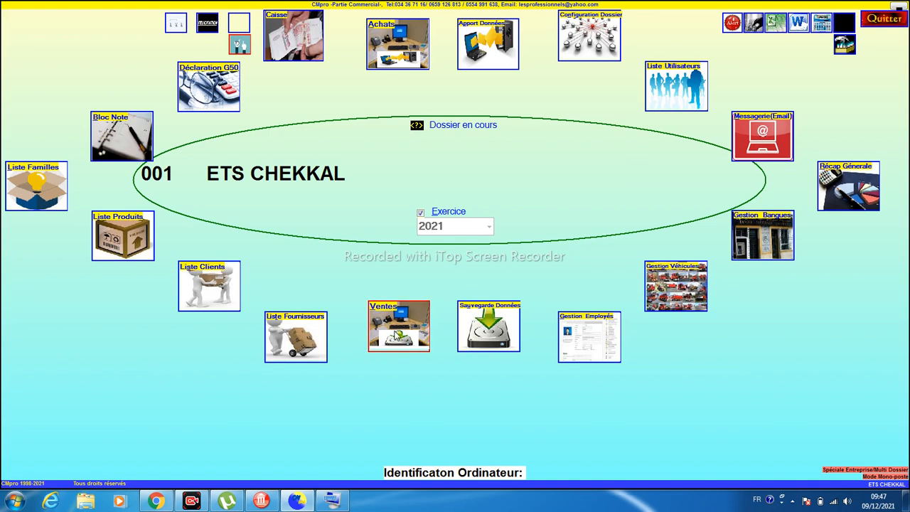
Go back to sales and display the previous slip, acknowledging its contract notice
left_click(397, 335)
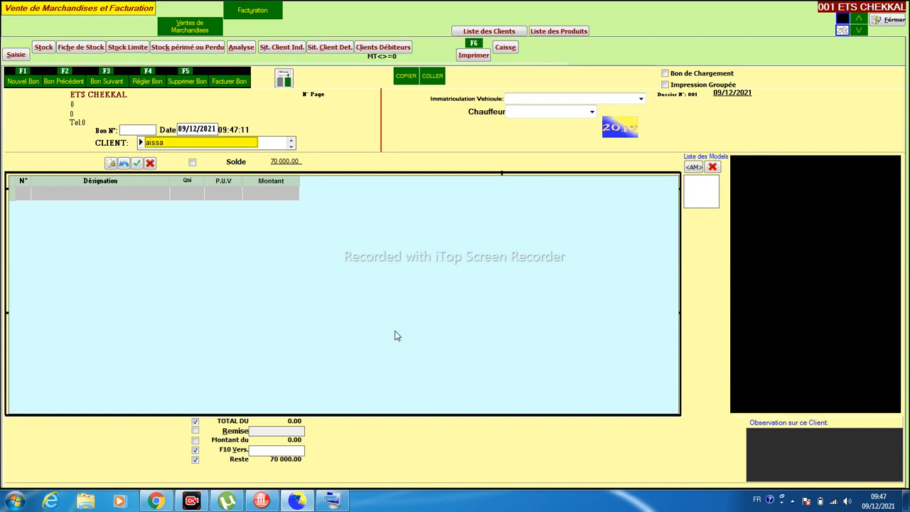
left_click(53, 81)
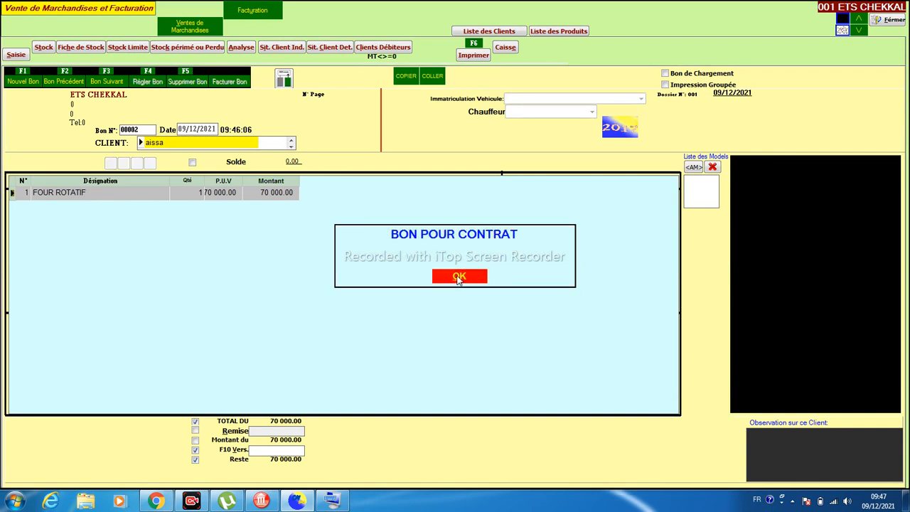
left_click(457, 277)
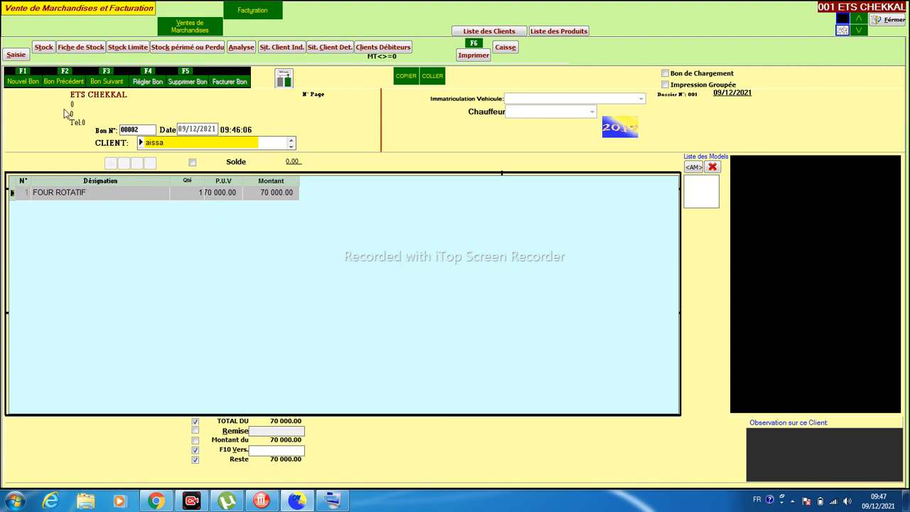
Examine the sold quantities of MOULIN, PETREUR and FOUR ROTATIF in the stock list
left_click(47, 51)
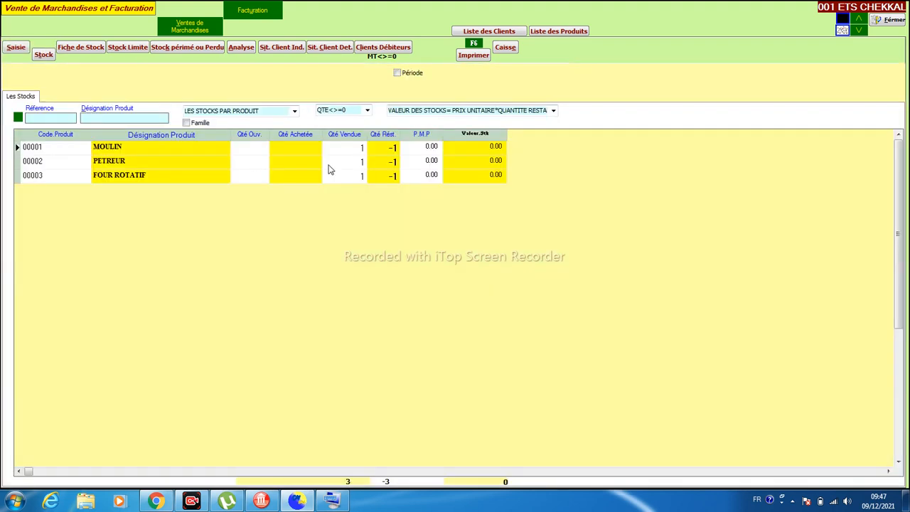
left_click(343, 152)
left_click(305, 152)
left_click(354, 150)
left_click(356, 162)
left_click(357, 177)
left_click(357, 153)
left_click(358, 160)
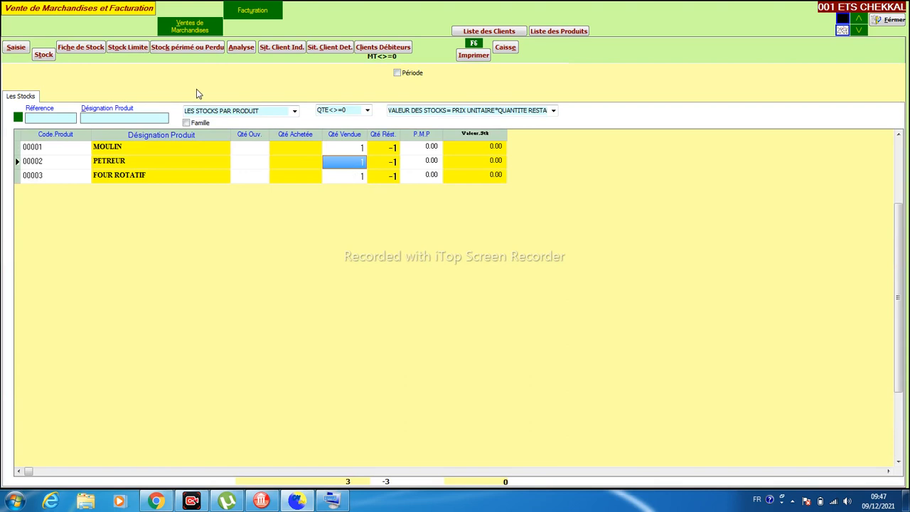
Return to slip entry, recall the previous slip and view the credit contract linked to it
left_click(19, 52)
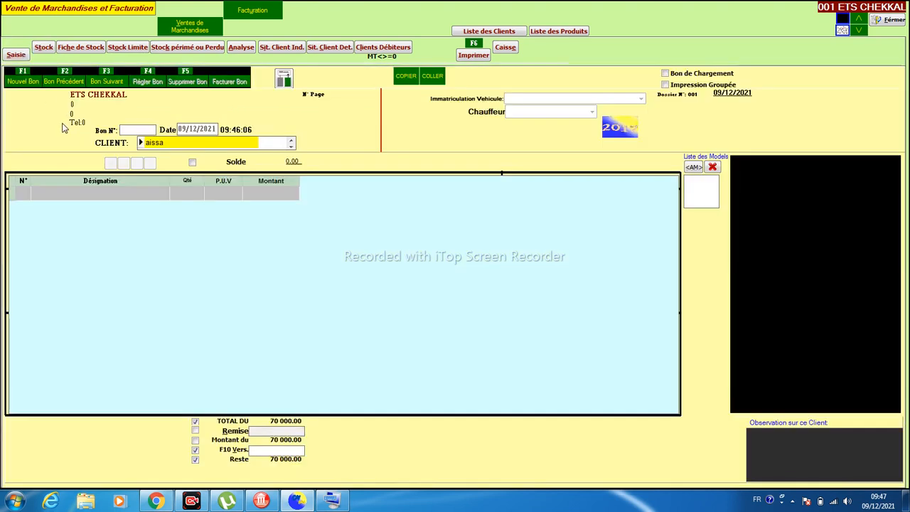
left_click(63, 83)
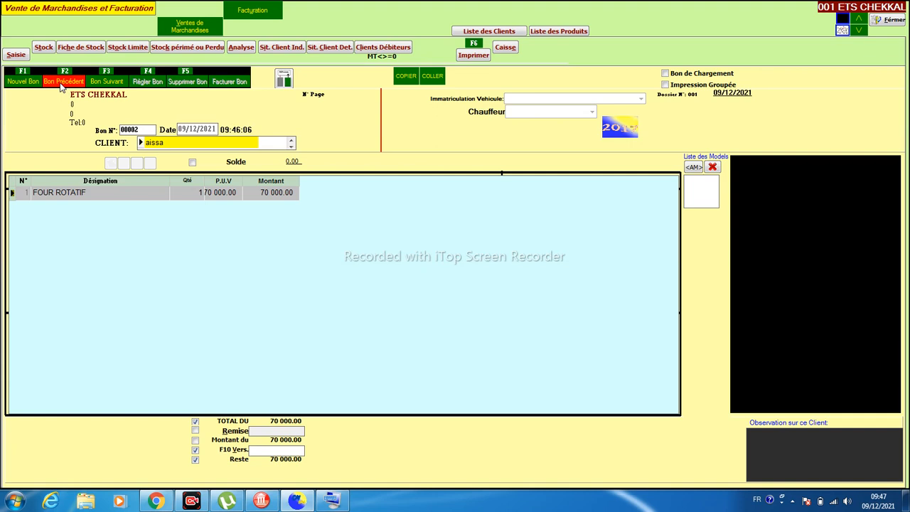
left_click(239, 462)
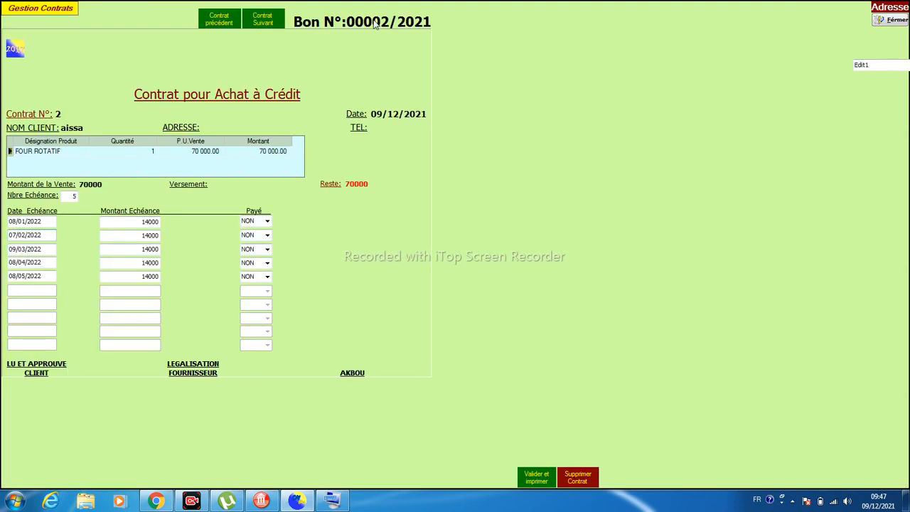
left_click(894, 22)
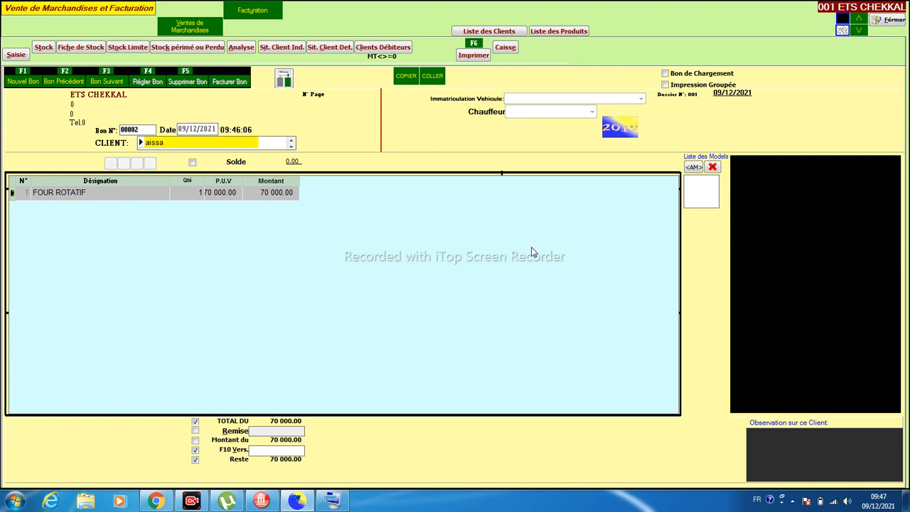